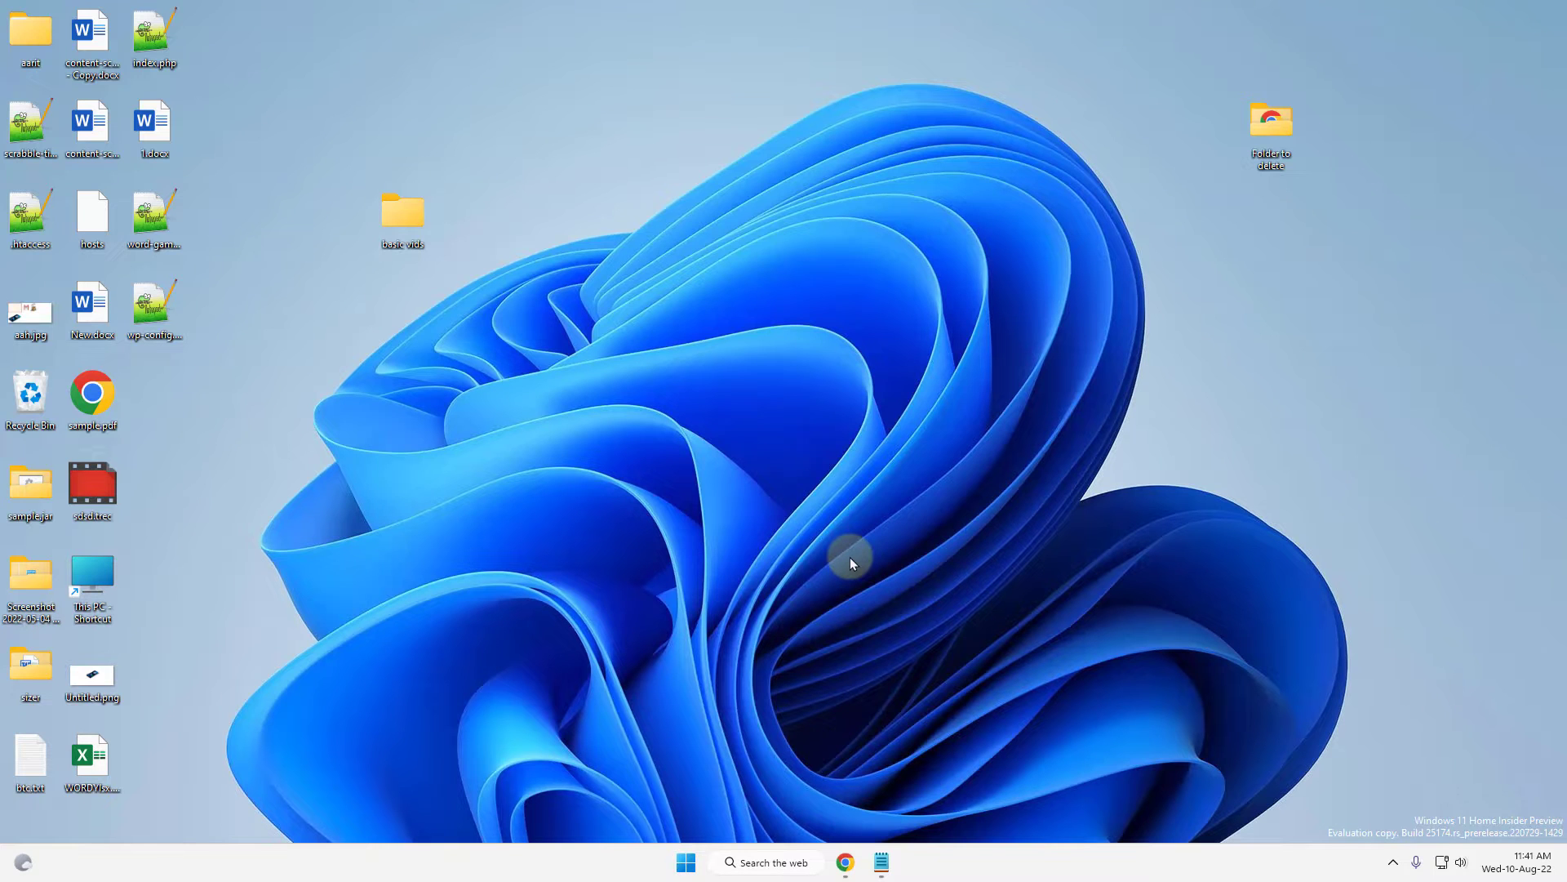
# Launch Services from Windows Search and focus its list to reach Windows Font Cache Service
pyautogui.click(732, 860)
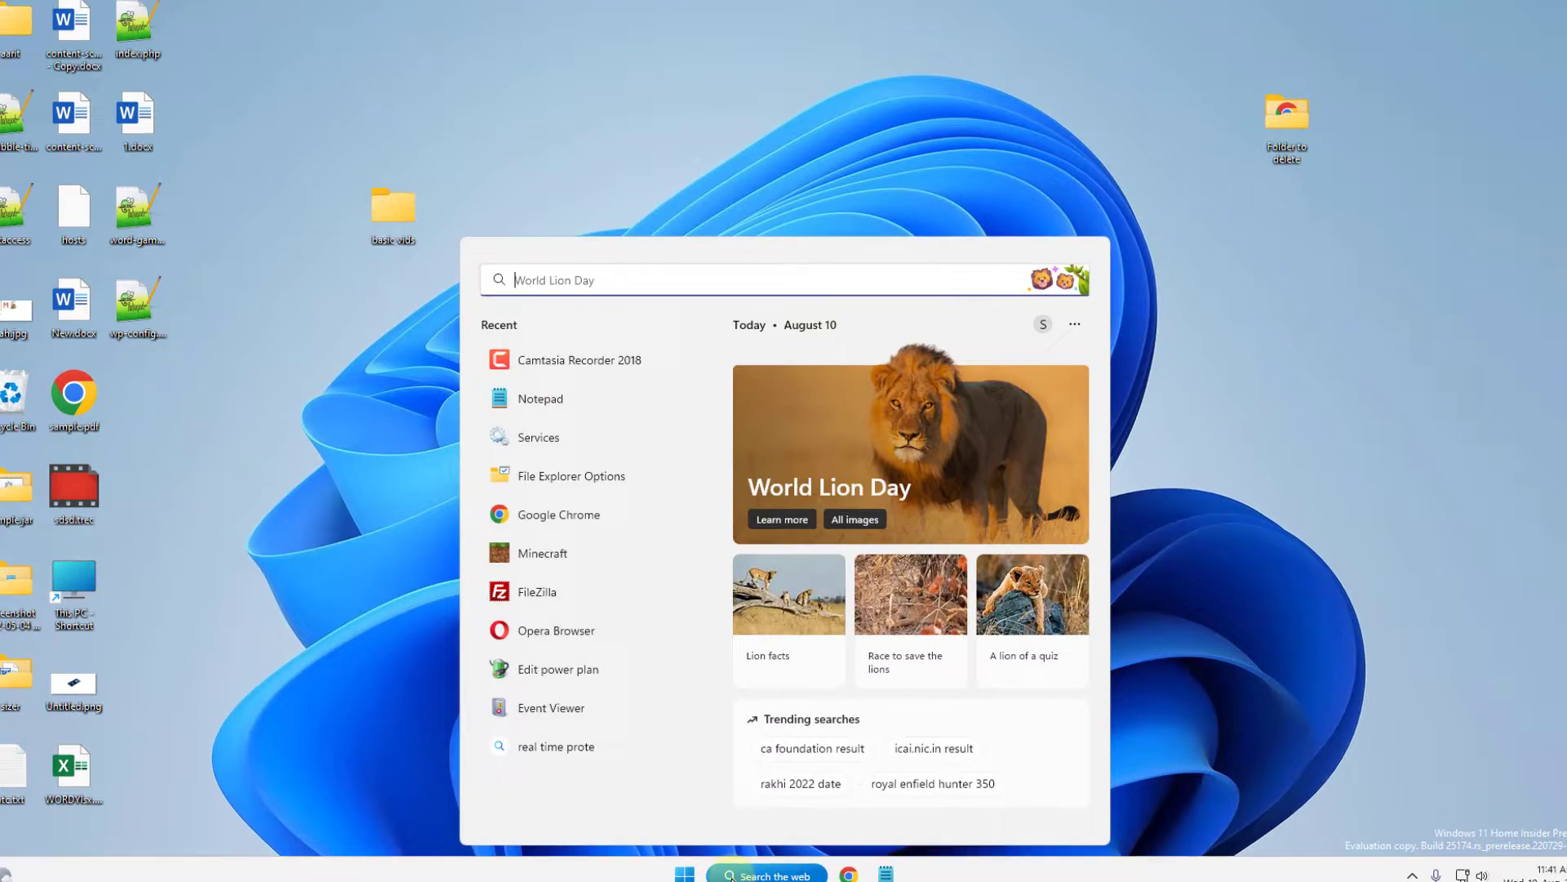
pyautogui.write('servicesic')
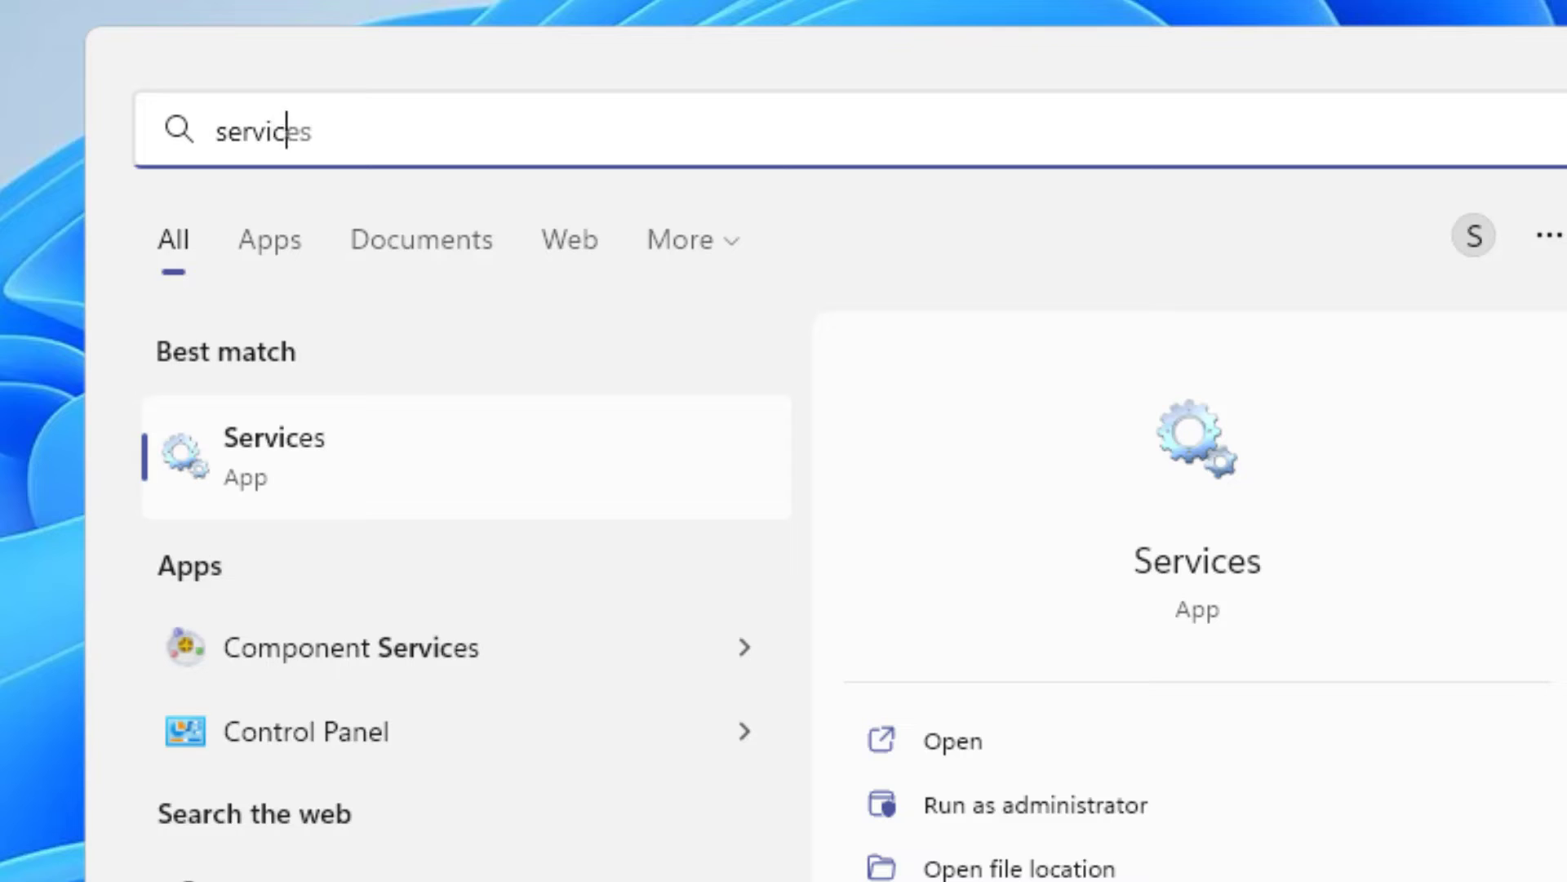
pyautogui.write('es')
pyautogui.click(322, 473)
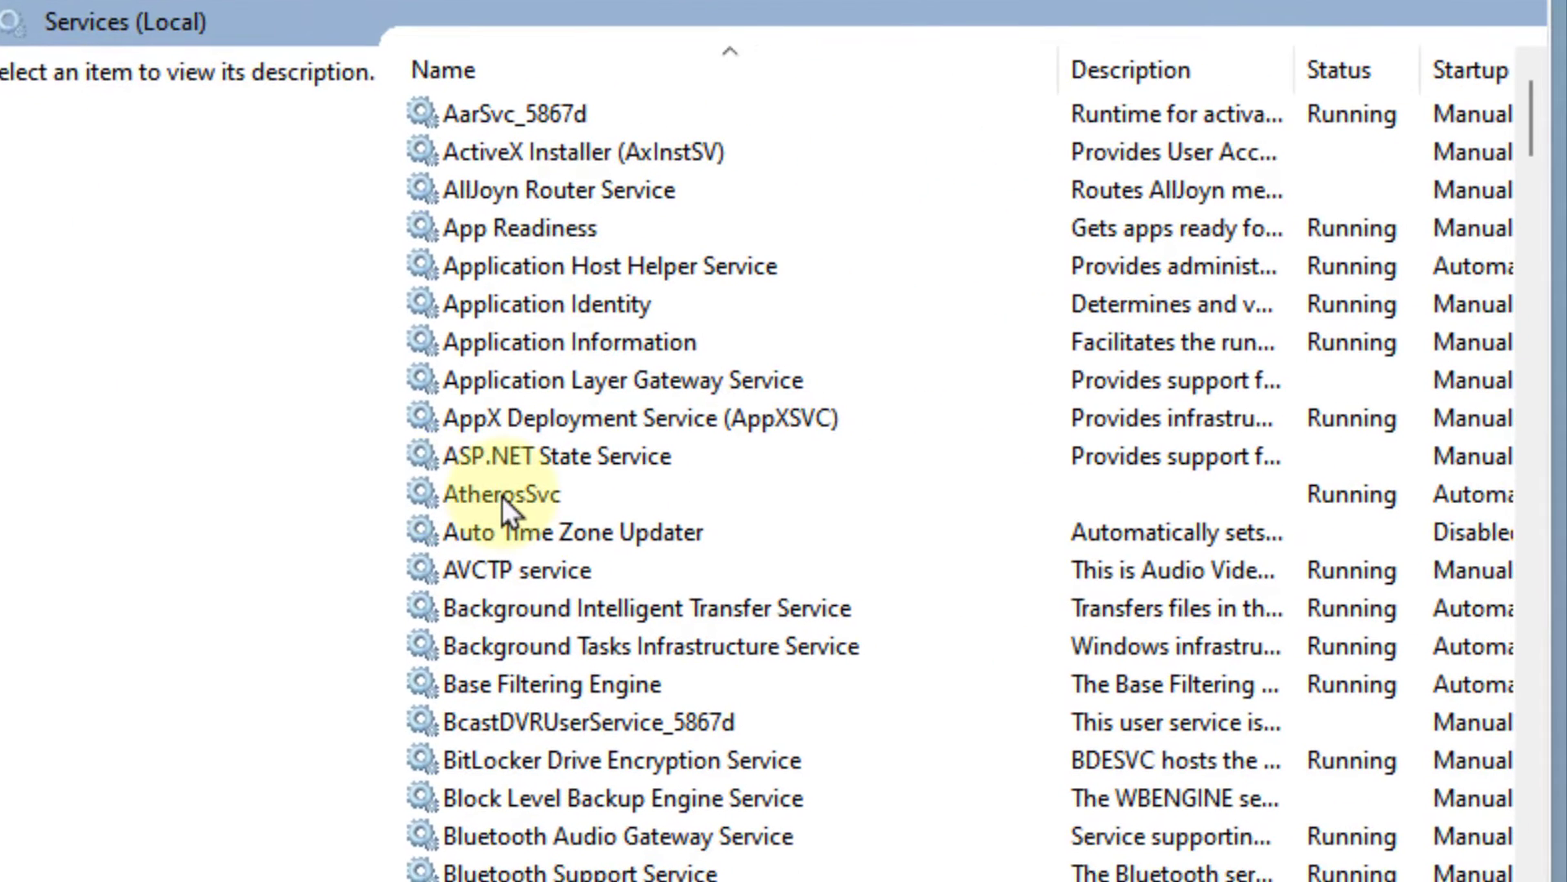
pyautogui.click(501, 495)
pyautogui.write('windows')
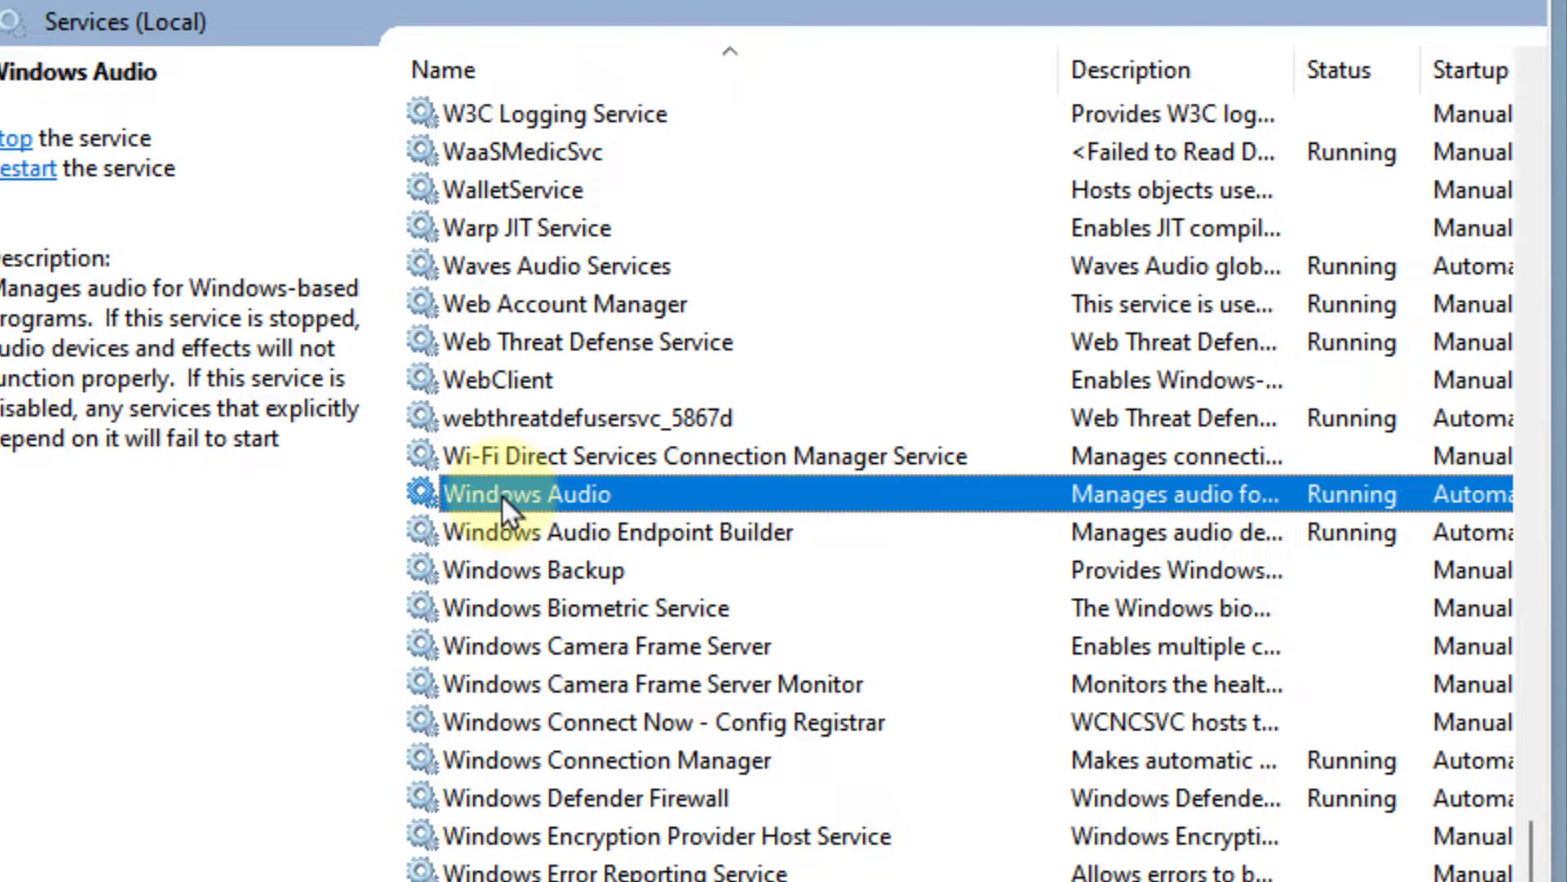
pyautogui.write(' f')
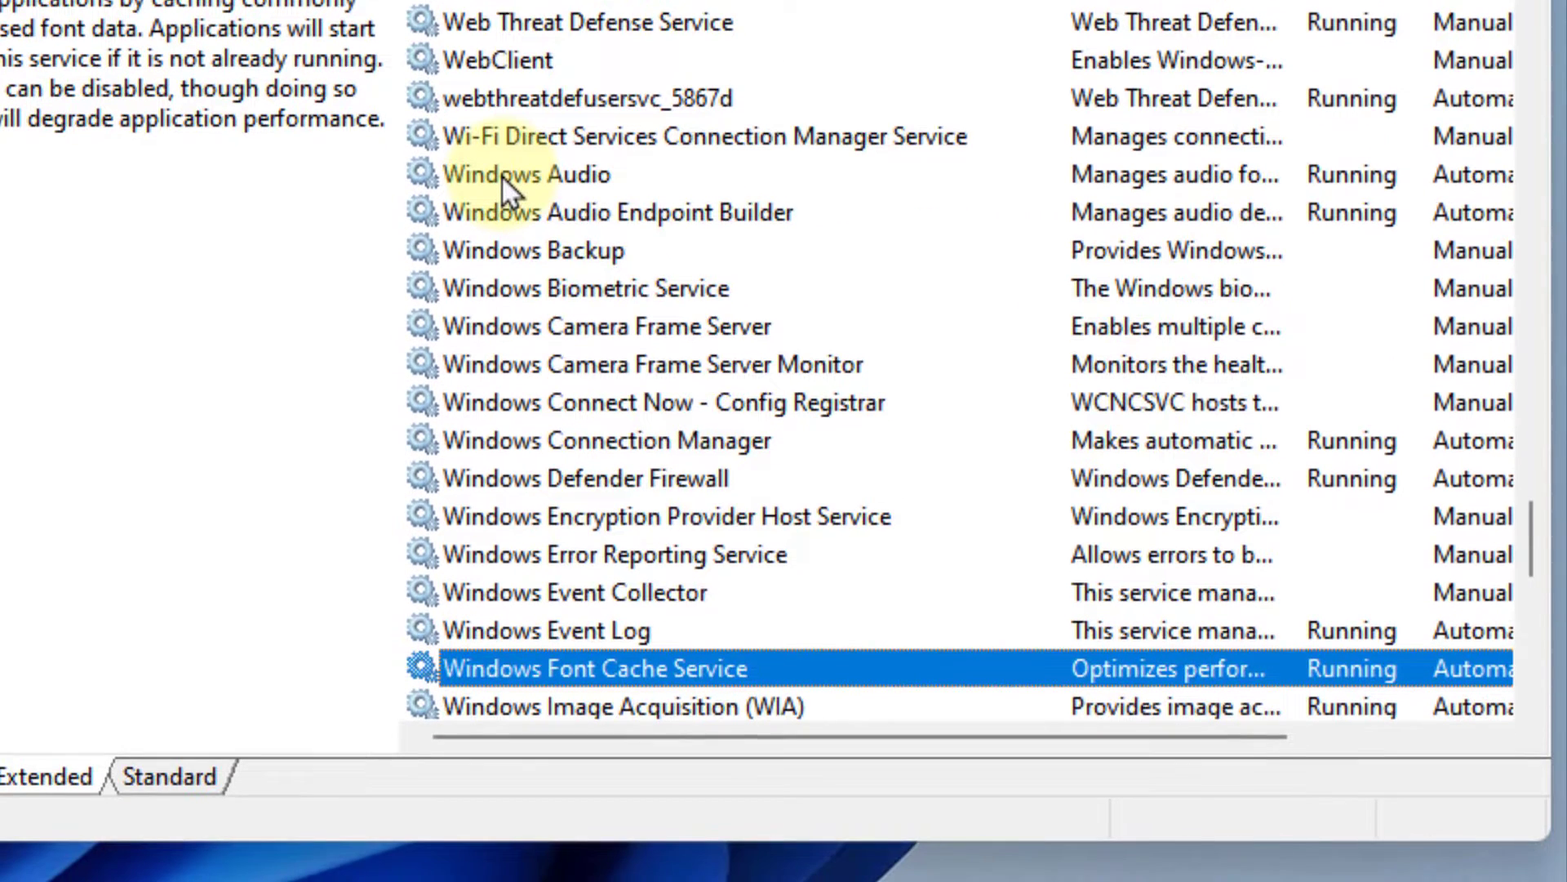
pyautogui.scroll(-2, 501, 314)
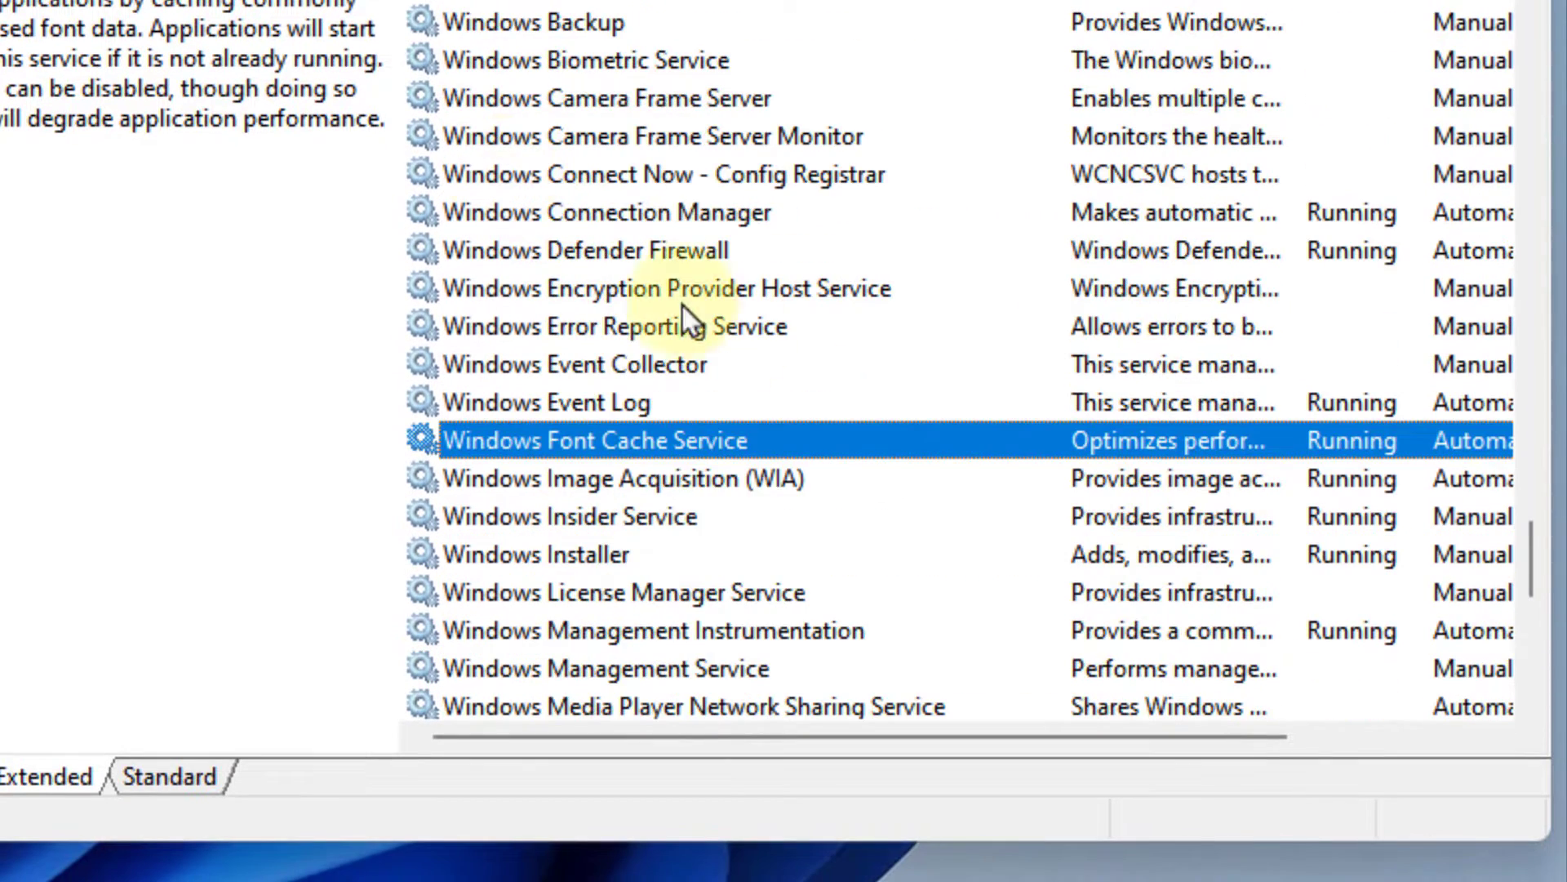
# Set Windows Font Cache Service startup type to Disabled, apply it, and stop the service
pyautogui.doubleClick(784, 441)
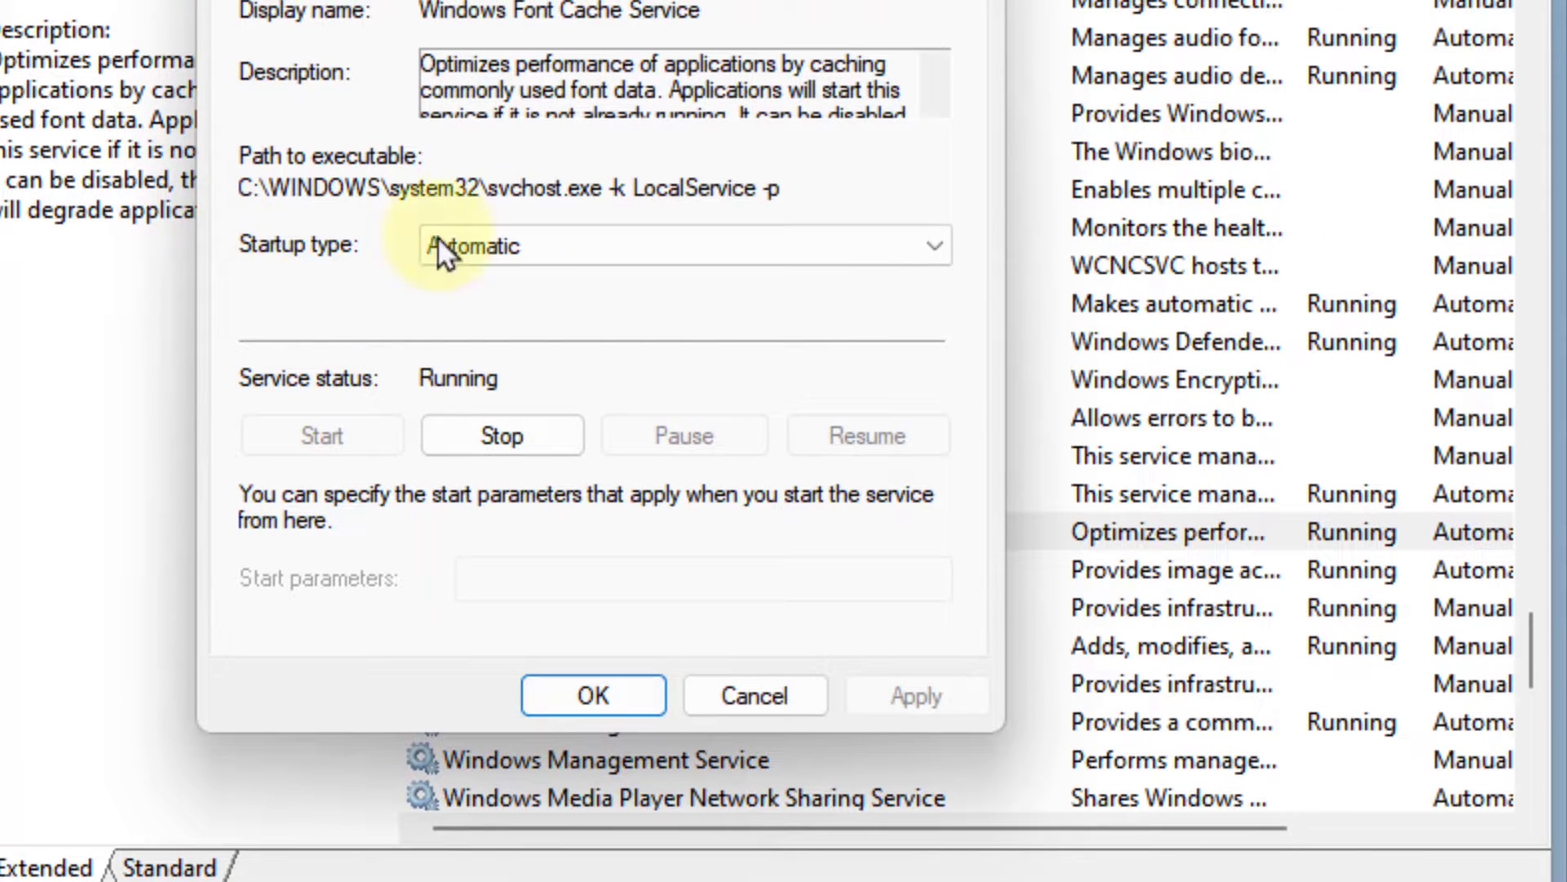
pyautogui.click(507, 232)
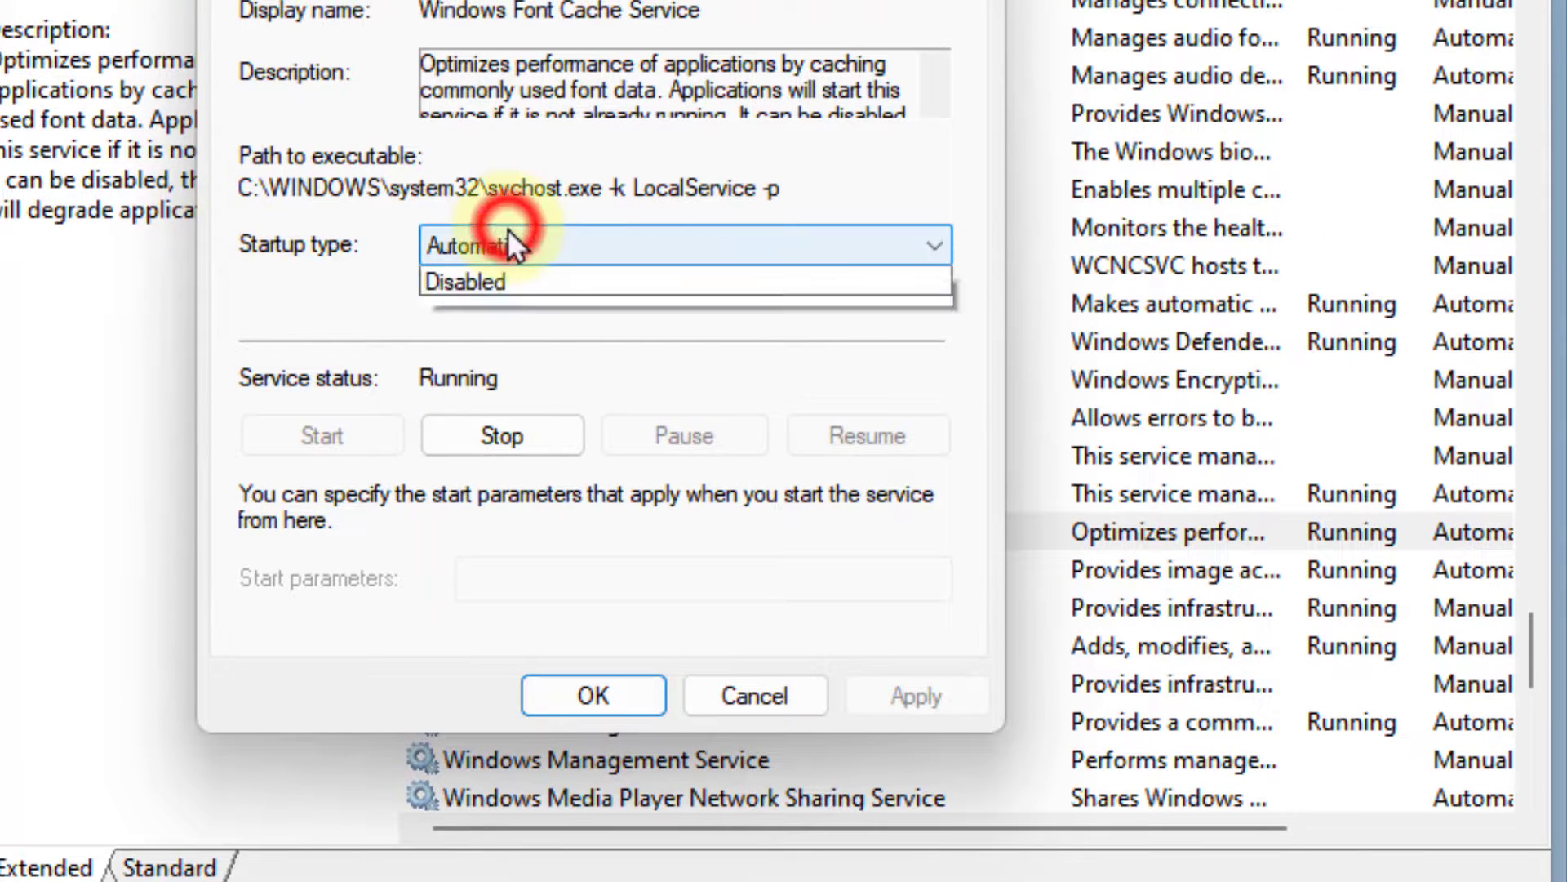
pyautogui.click(500, 354)
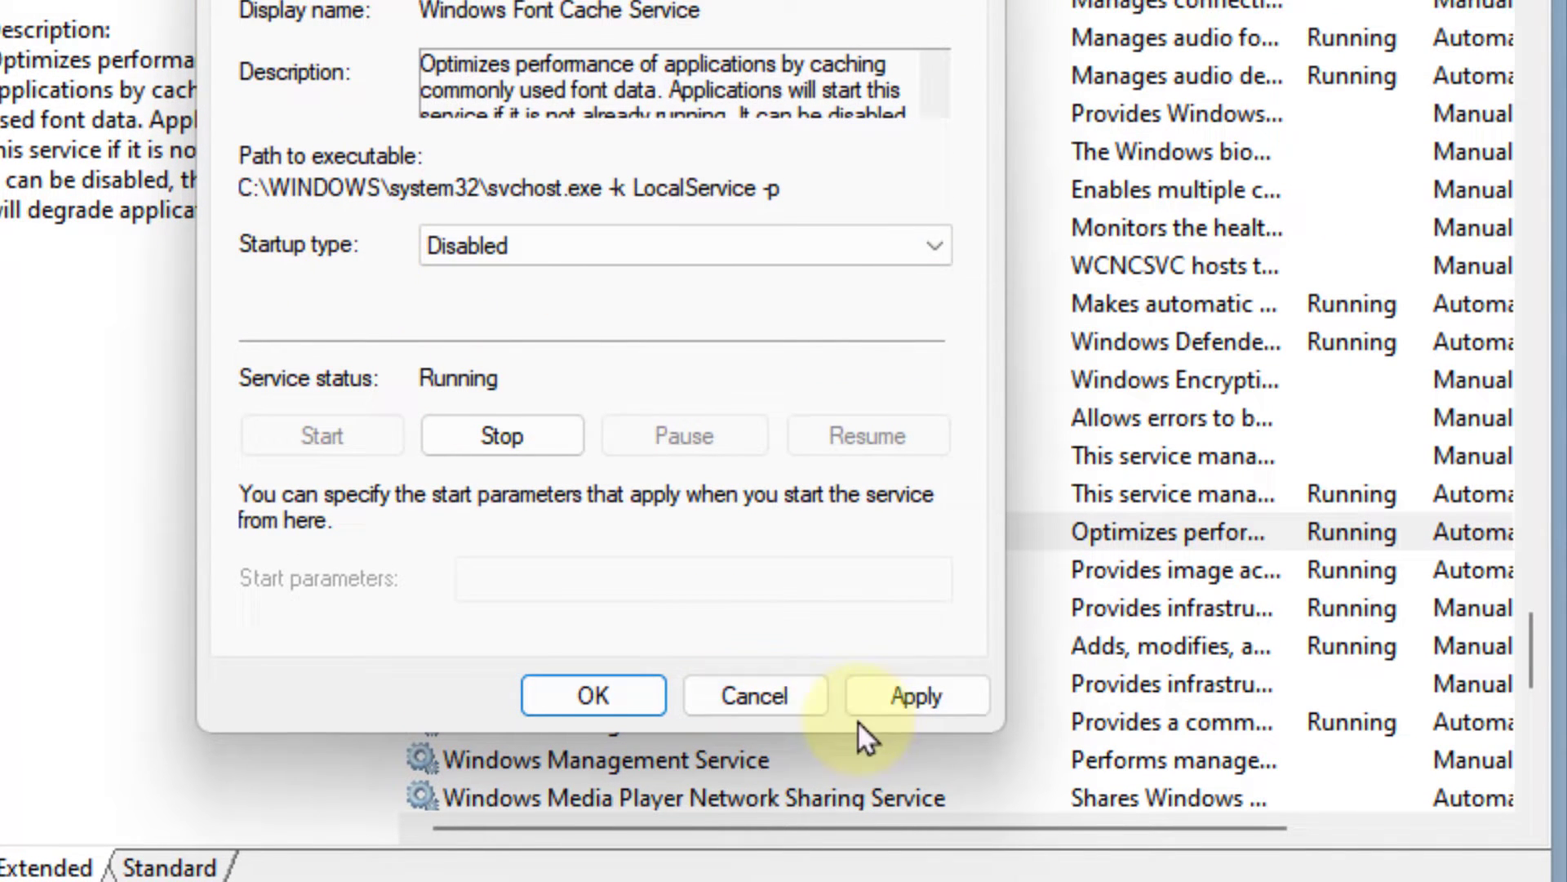
pyautogui.click(901, 705)
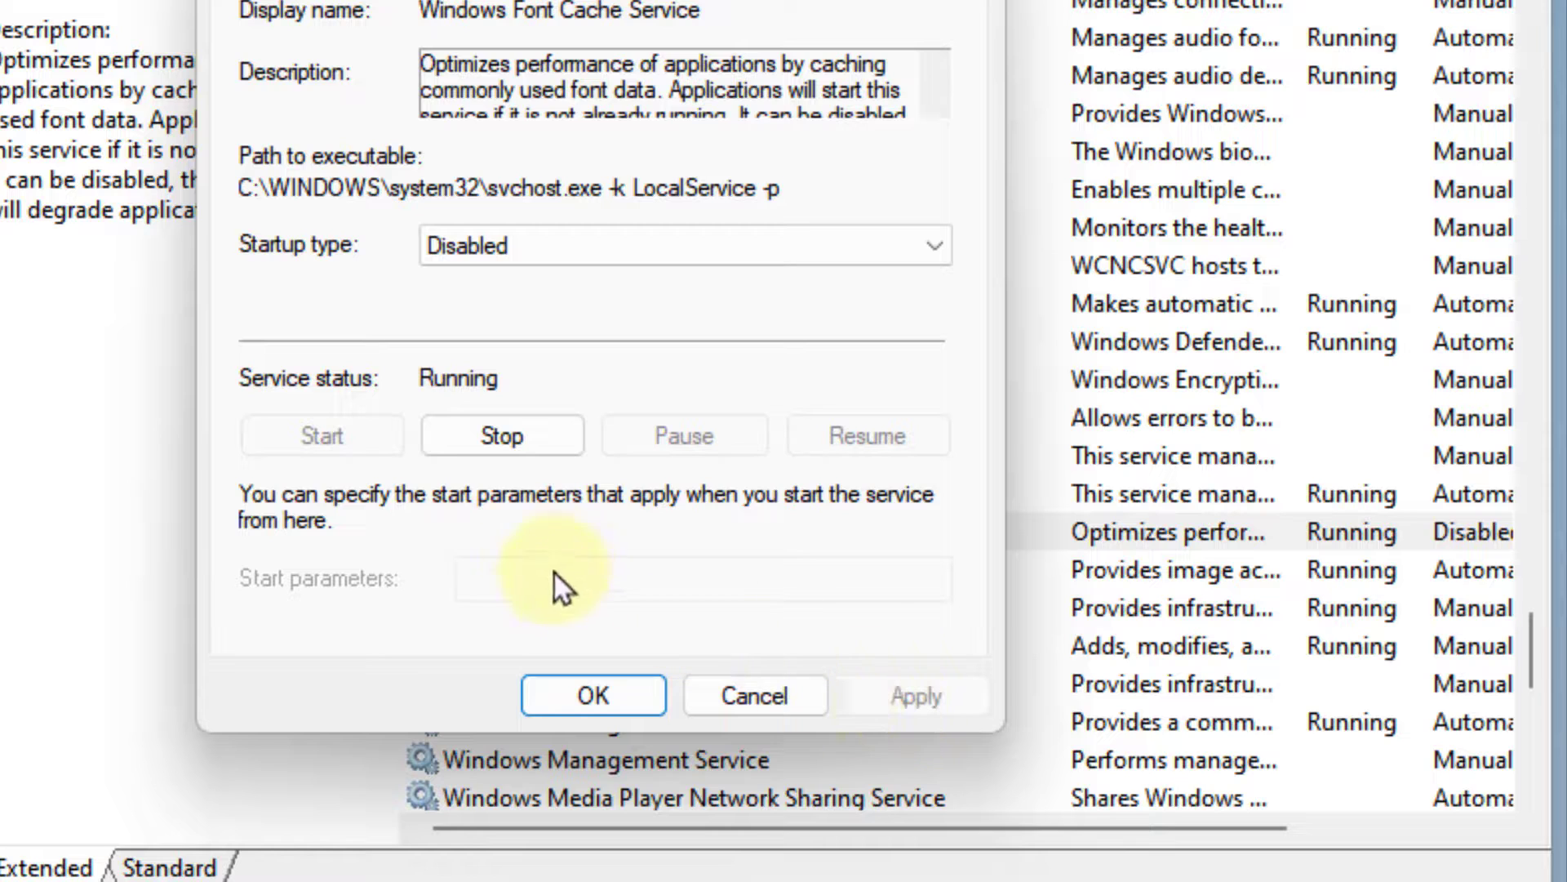
pyautogui.click(502, 449)
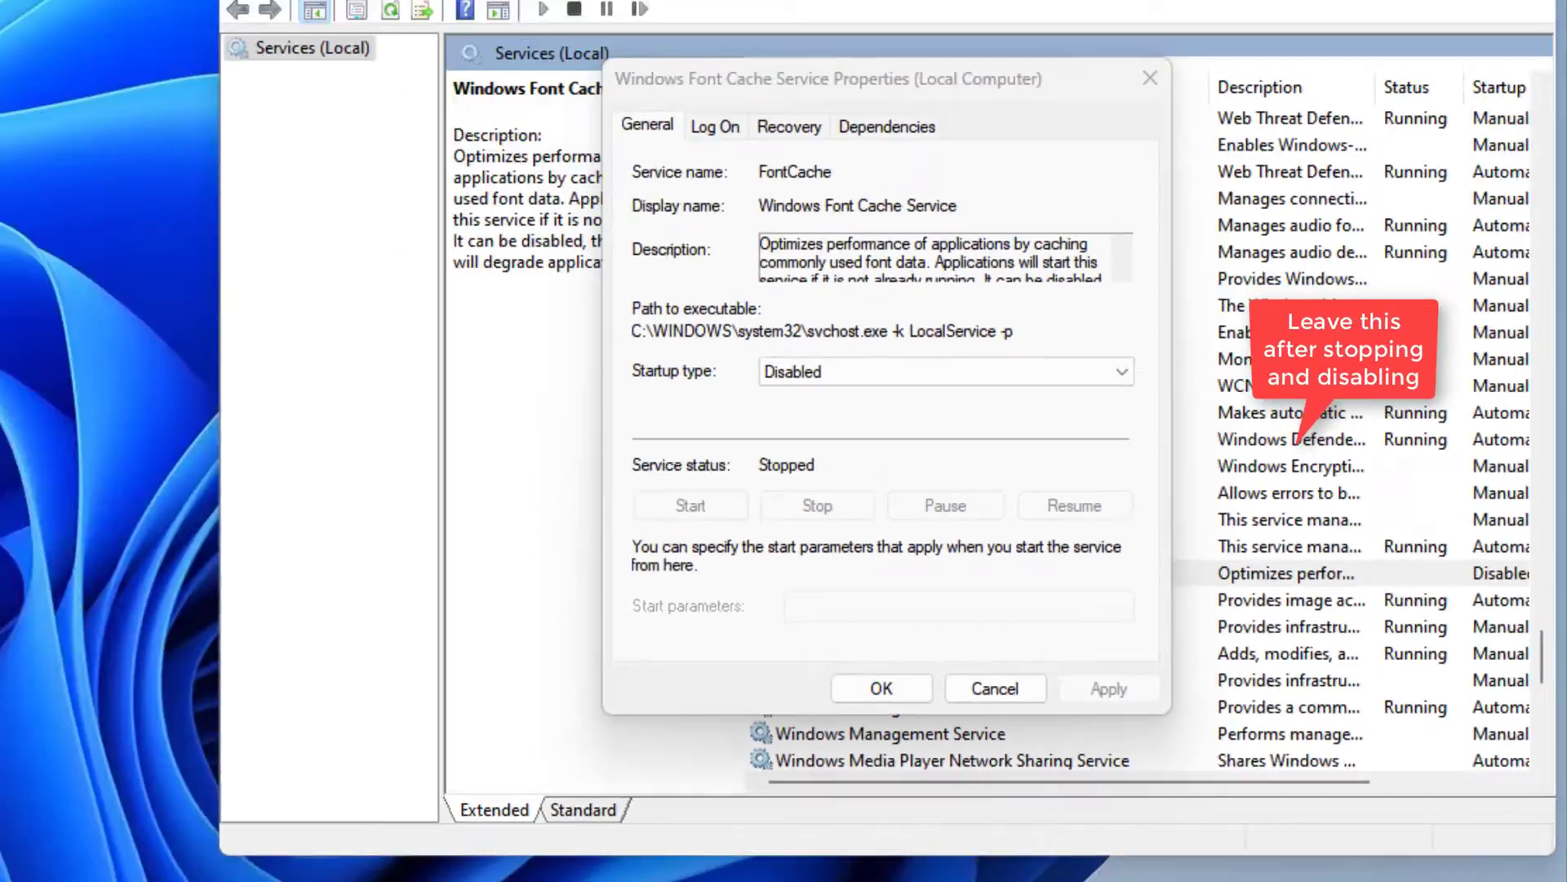
# Bring up Windows Search with Win+S to look for File Explorer Options
pyautogui.press('super+s')
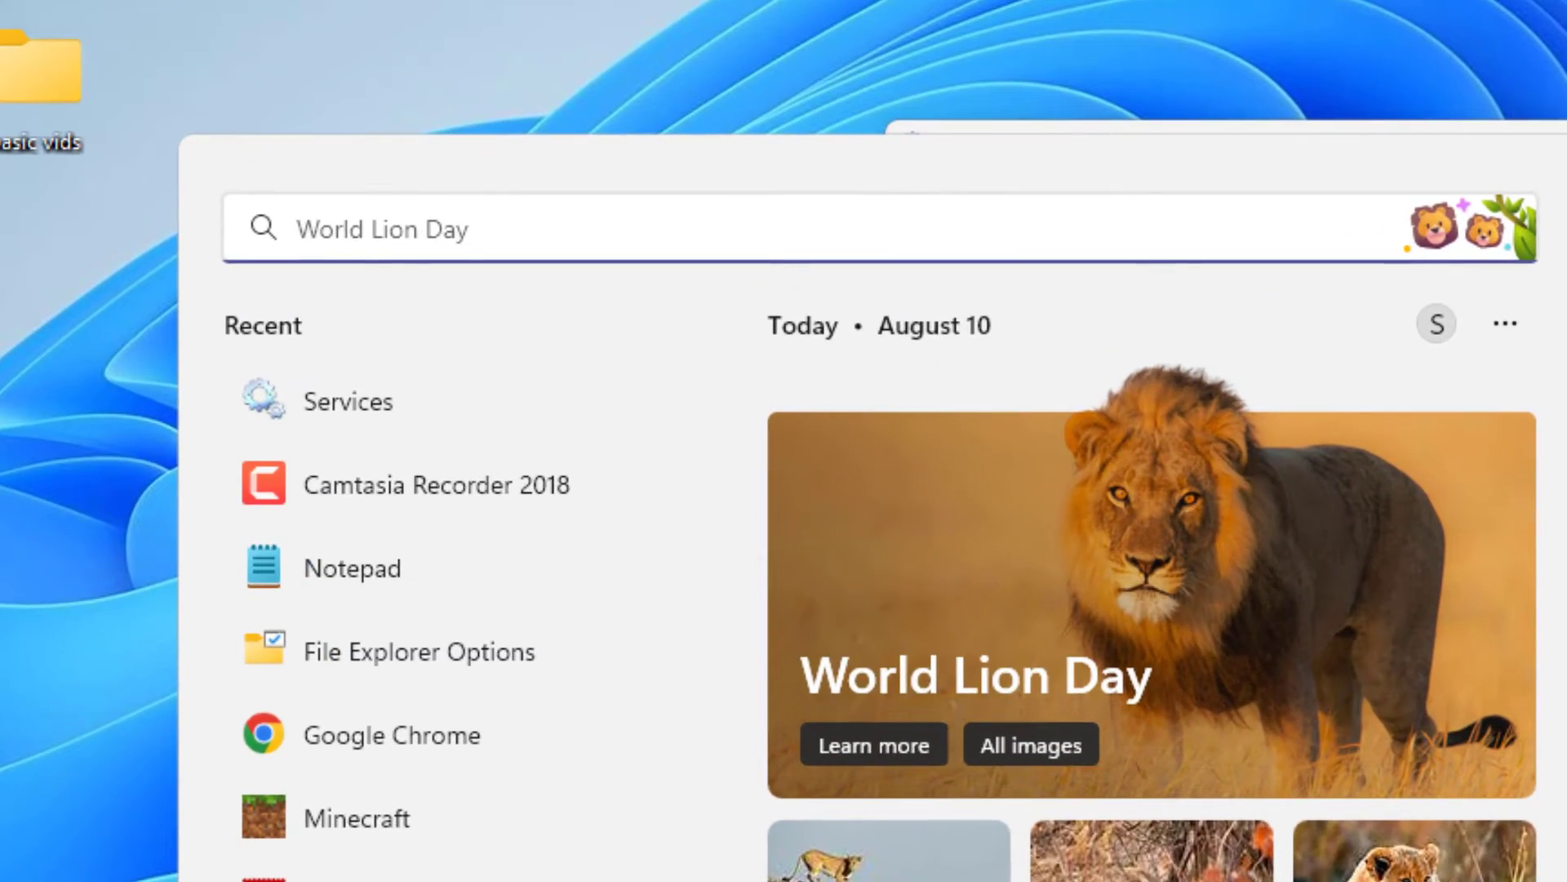
pyautogui.write('f')
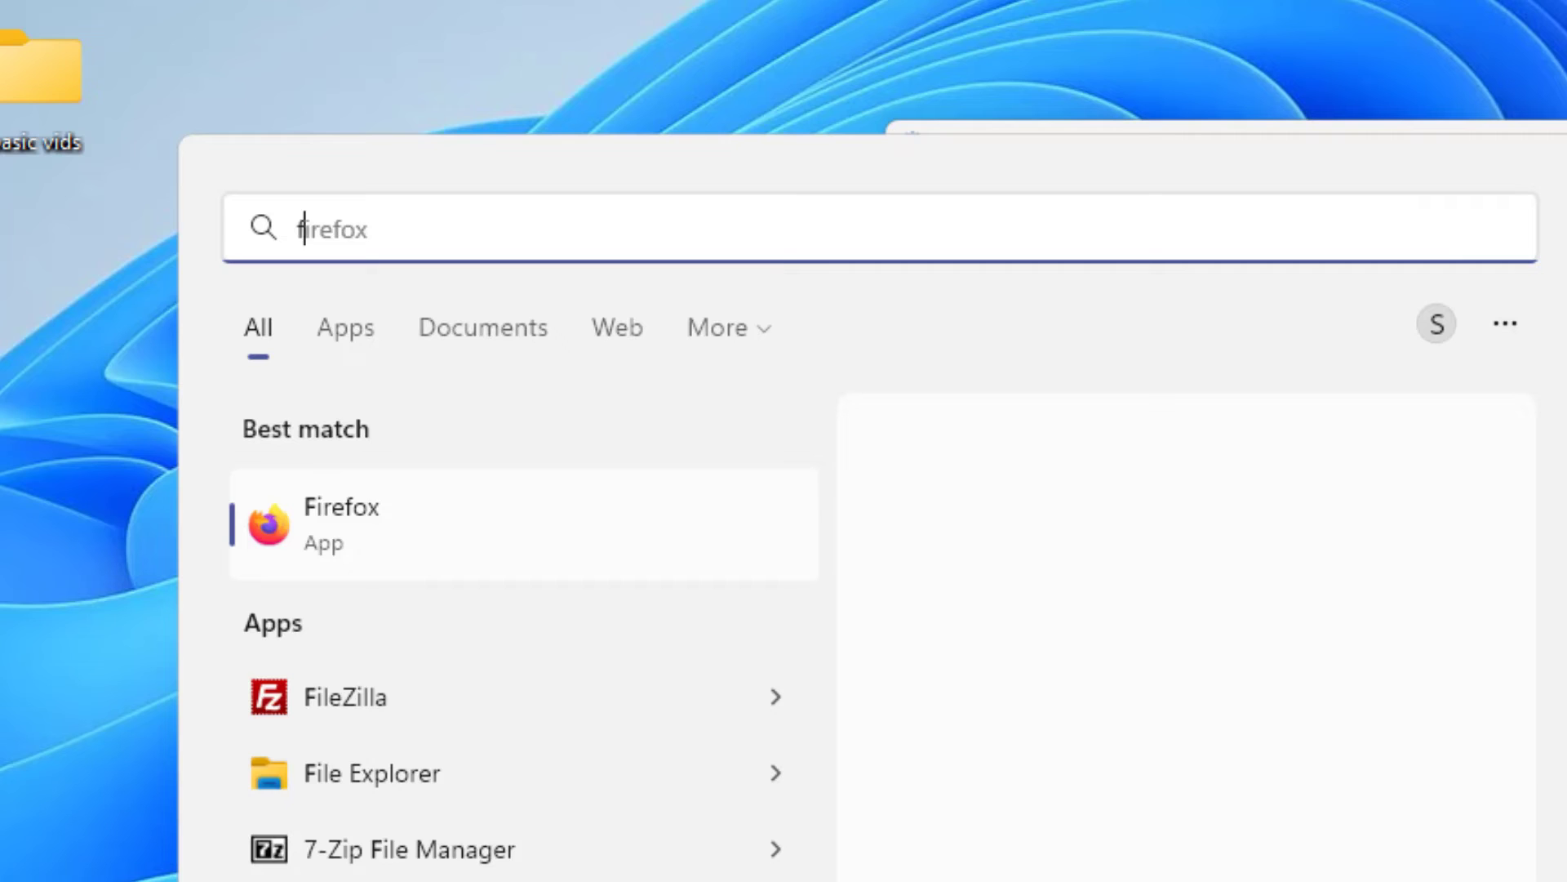
pyautogui.write('ile explorer')
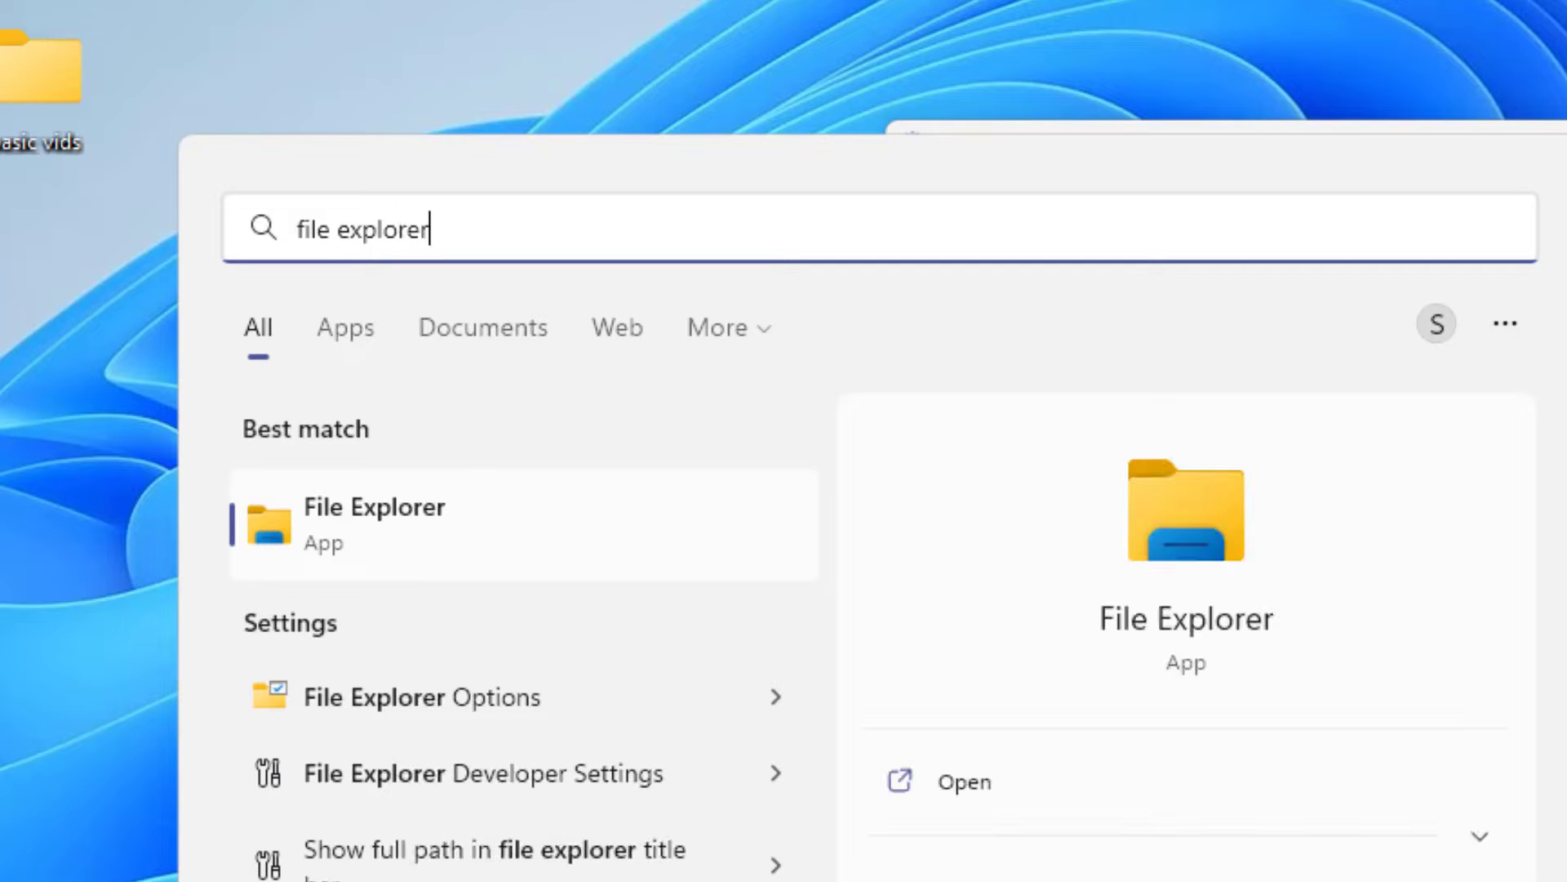
pyautogui.write(' options')
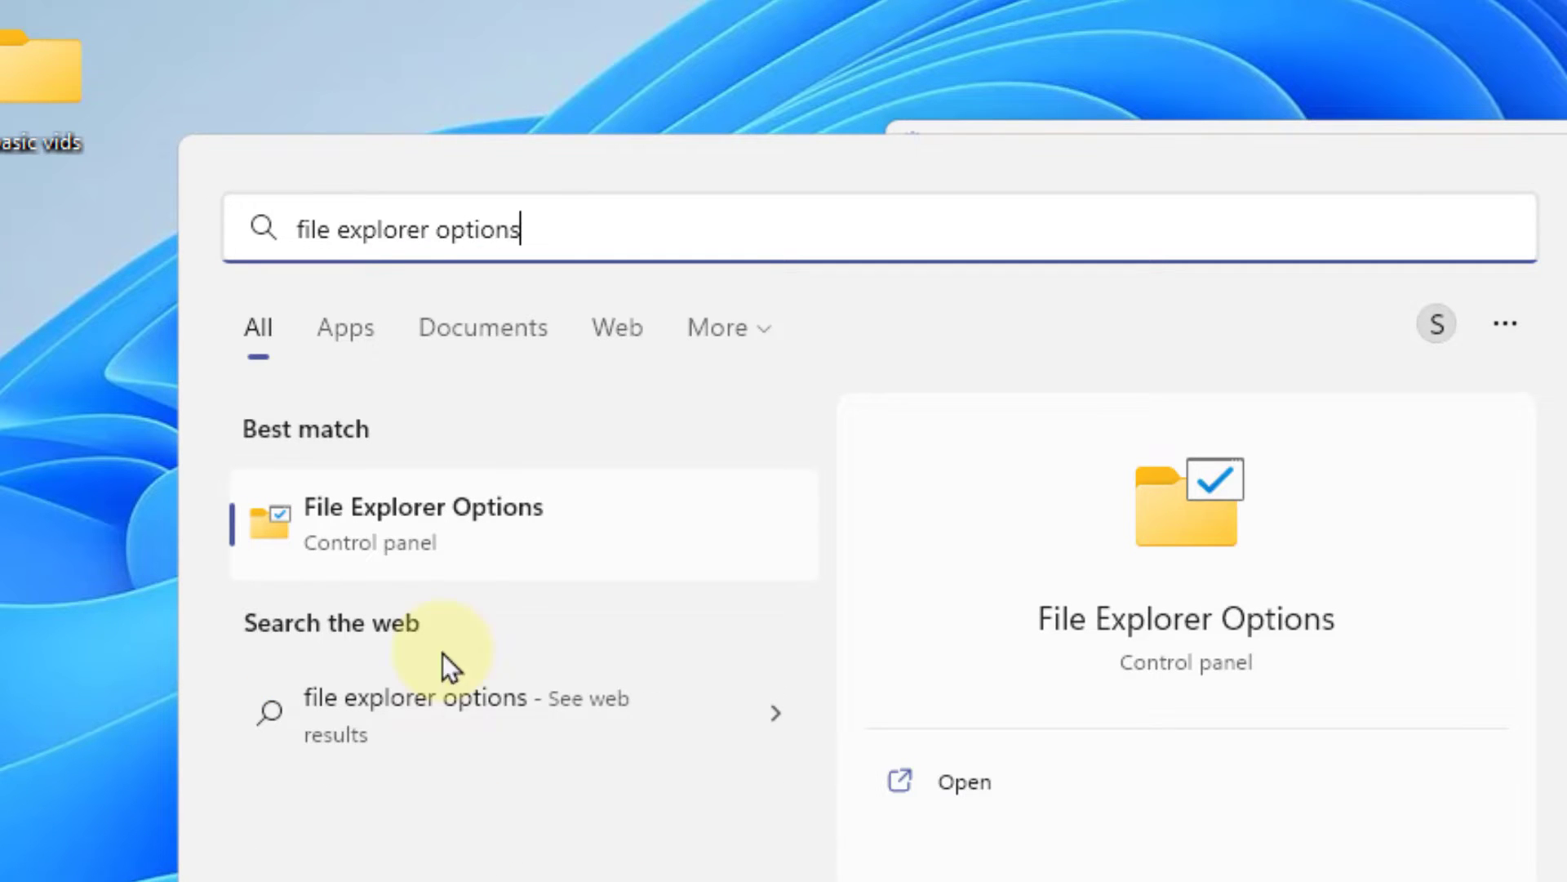
# Enable 'Show hidden files, folders, and drives' in File Explorer Options, apply, and close
pyautogui.click(577, 547)
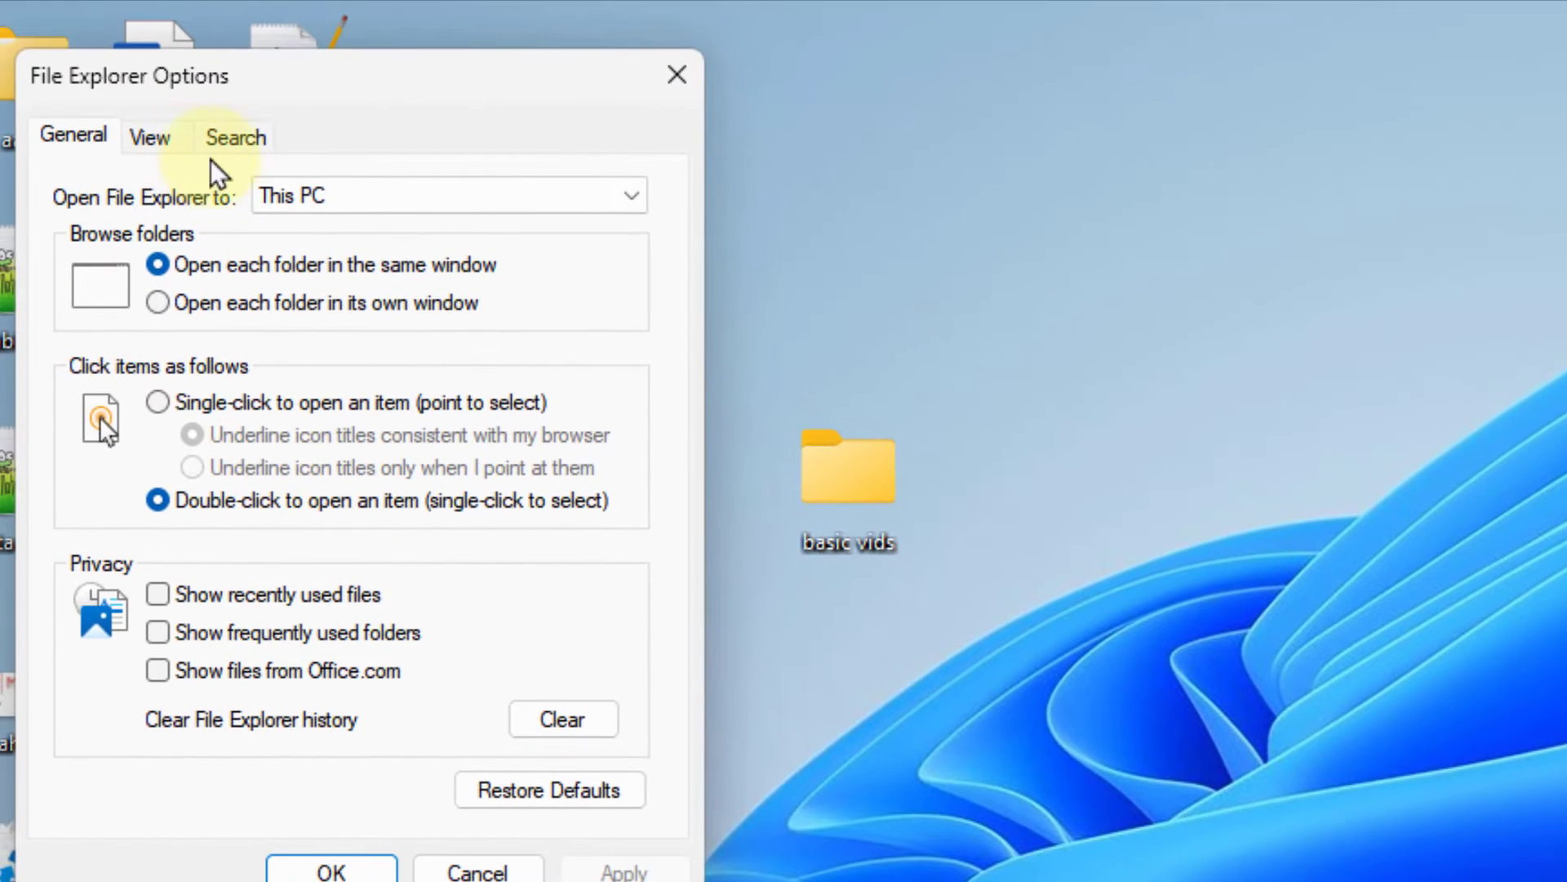
pyautogui.click(151, 138)
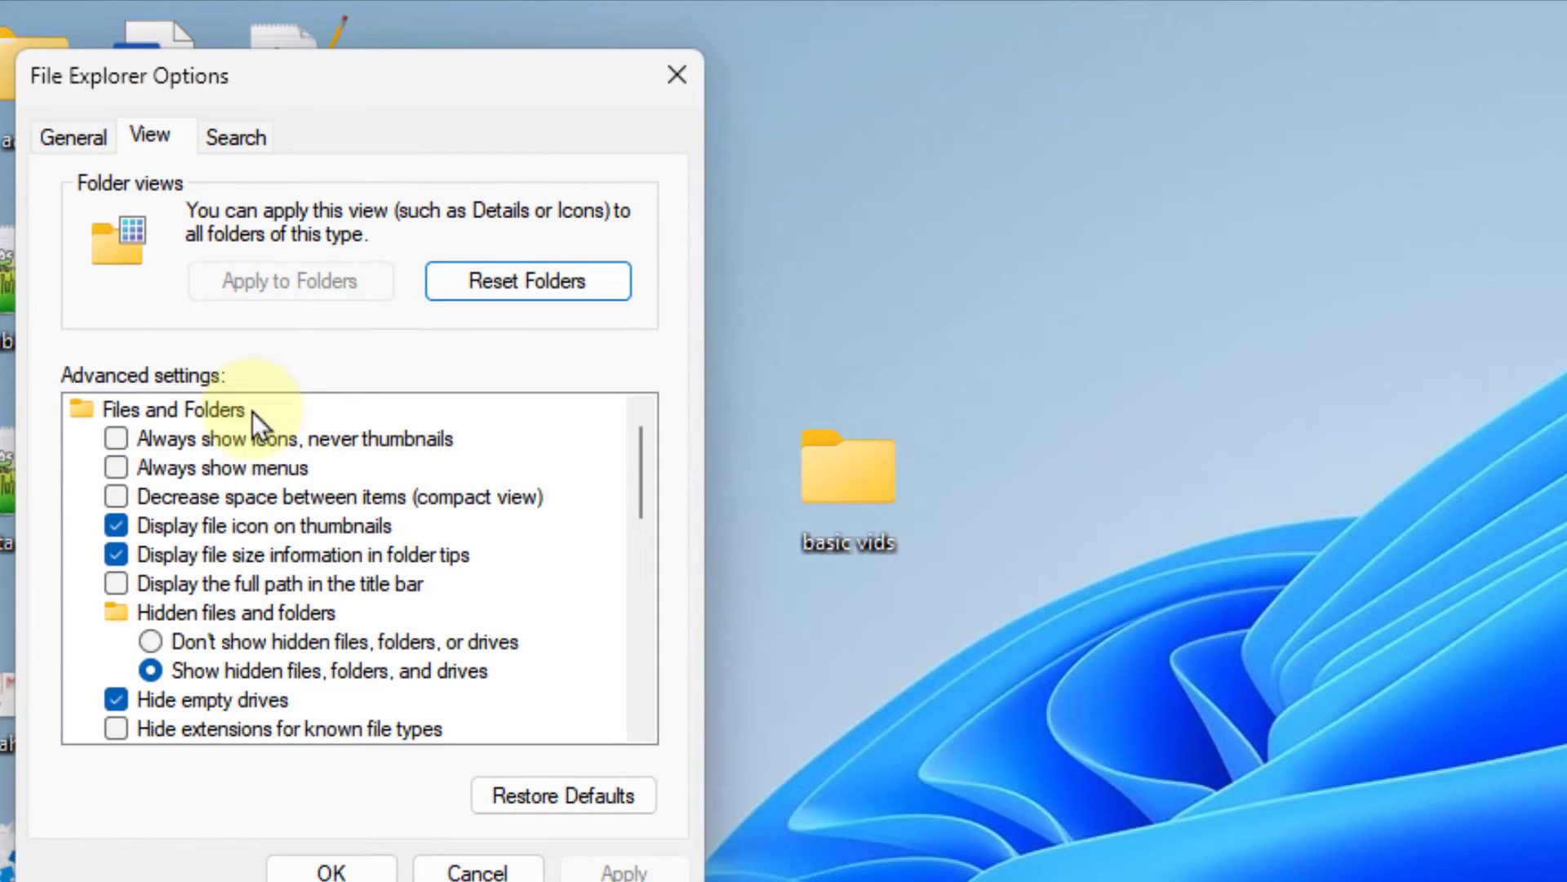
pyautogui.click(187, 673)
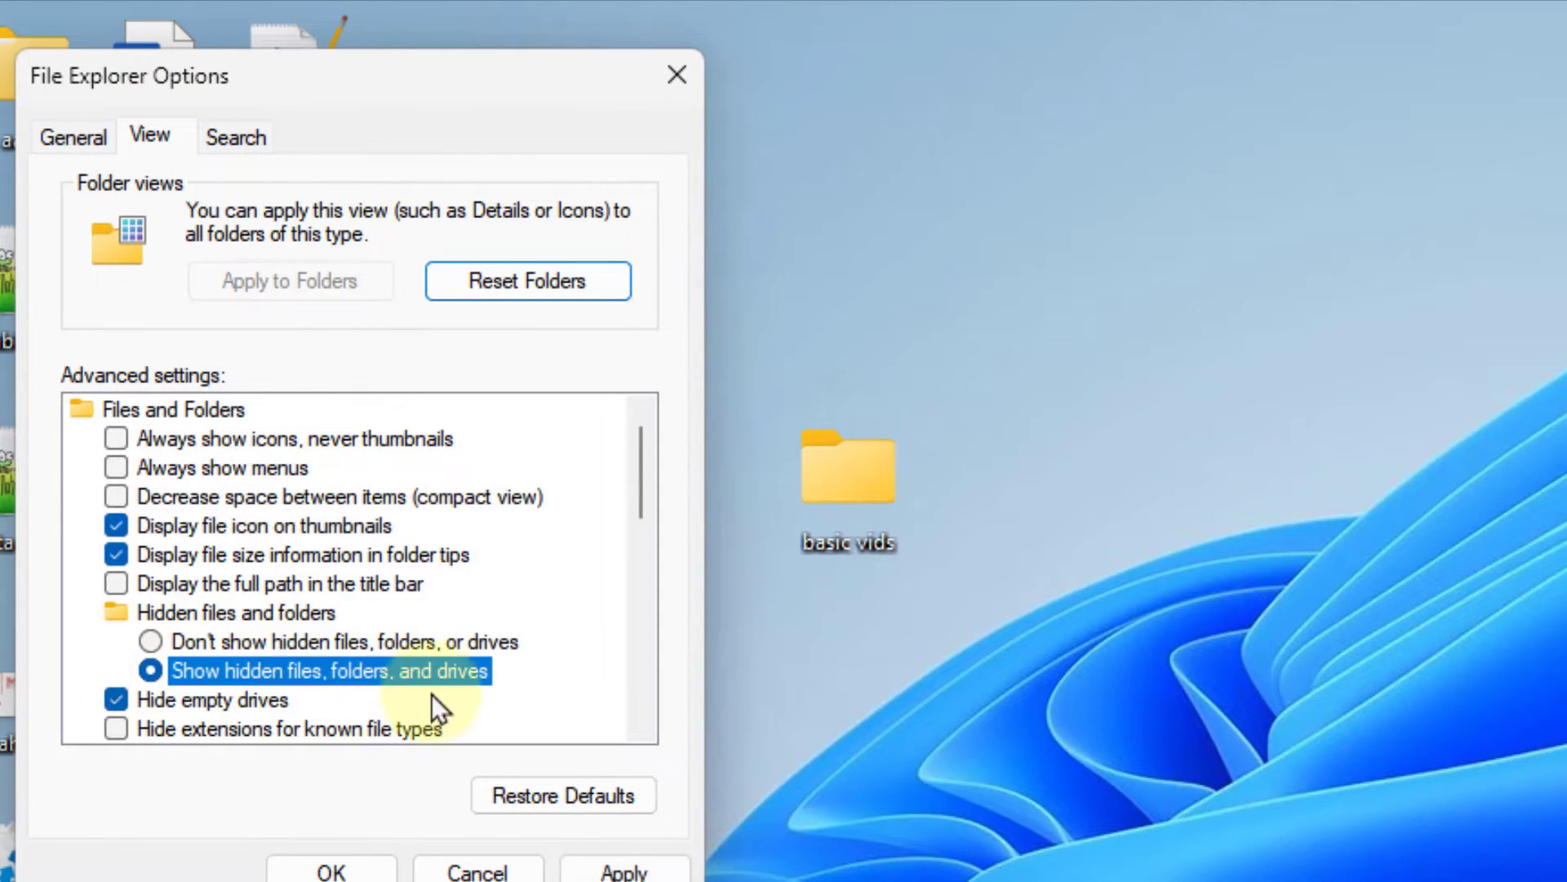
pyautogui.click(159, 668)
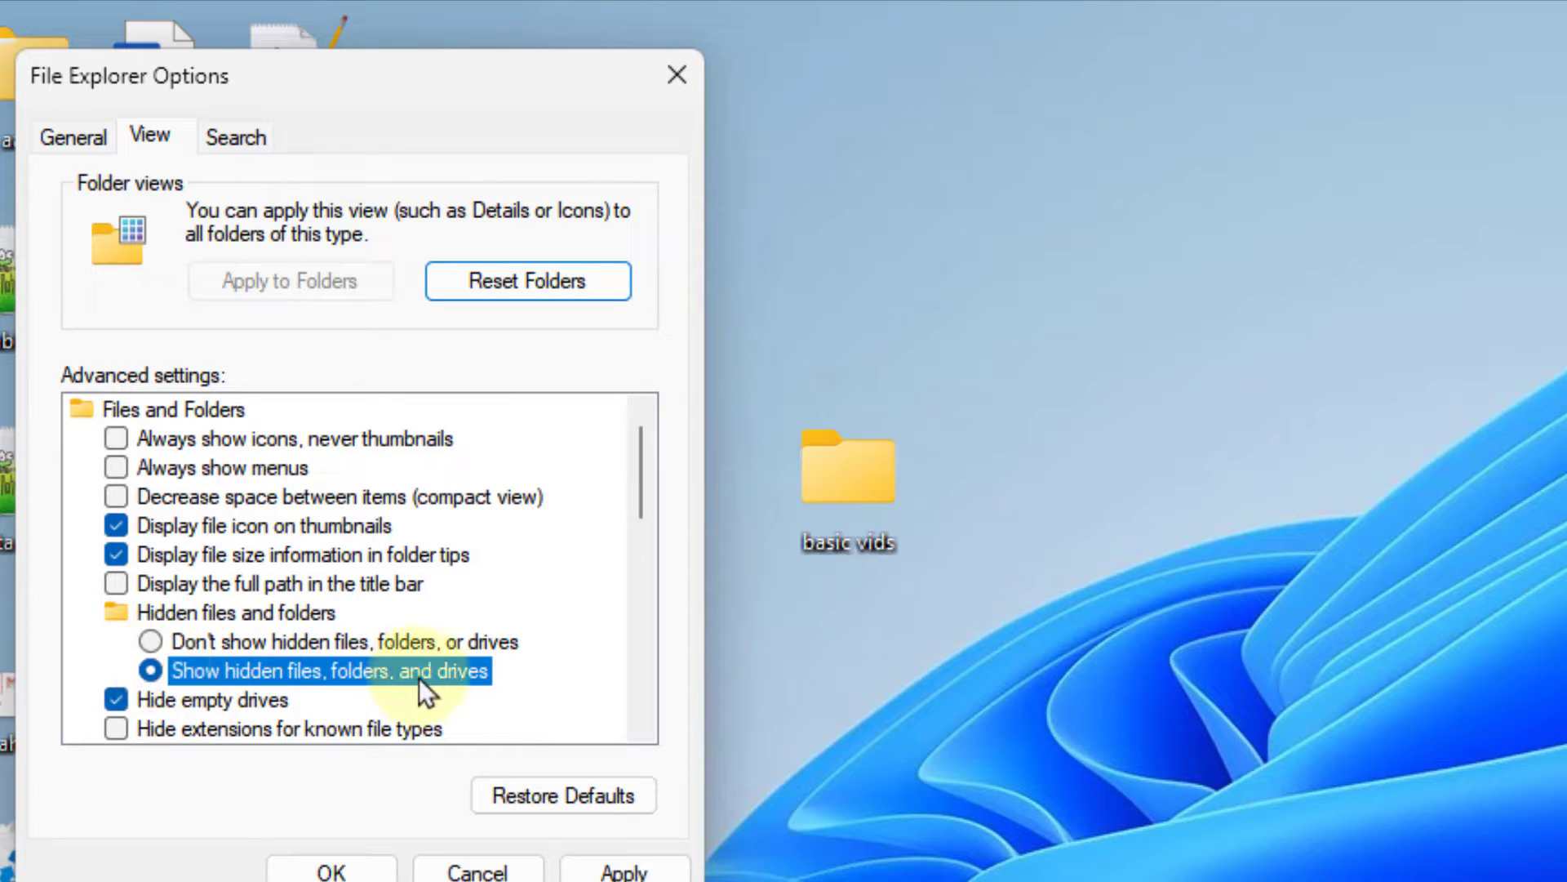
pyautogui.click(623, 869)
pyautogui.click(332, 871)
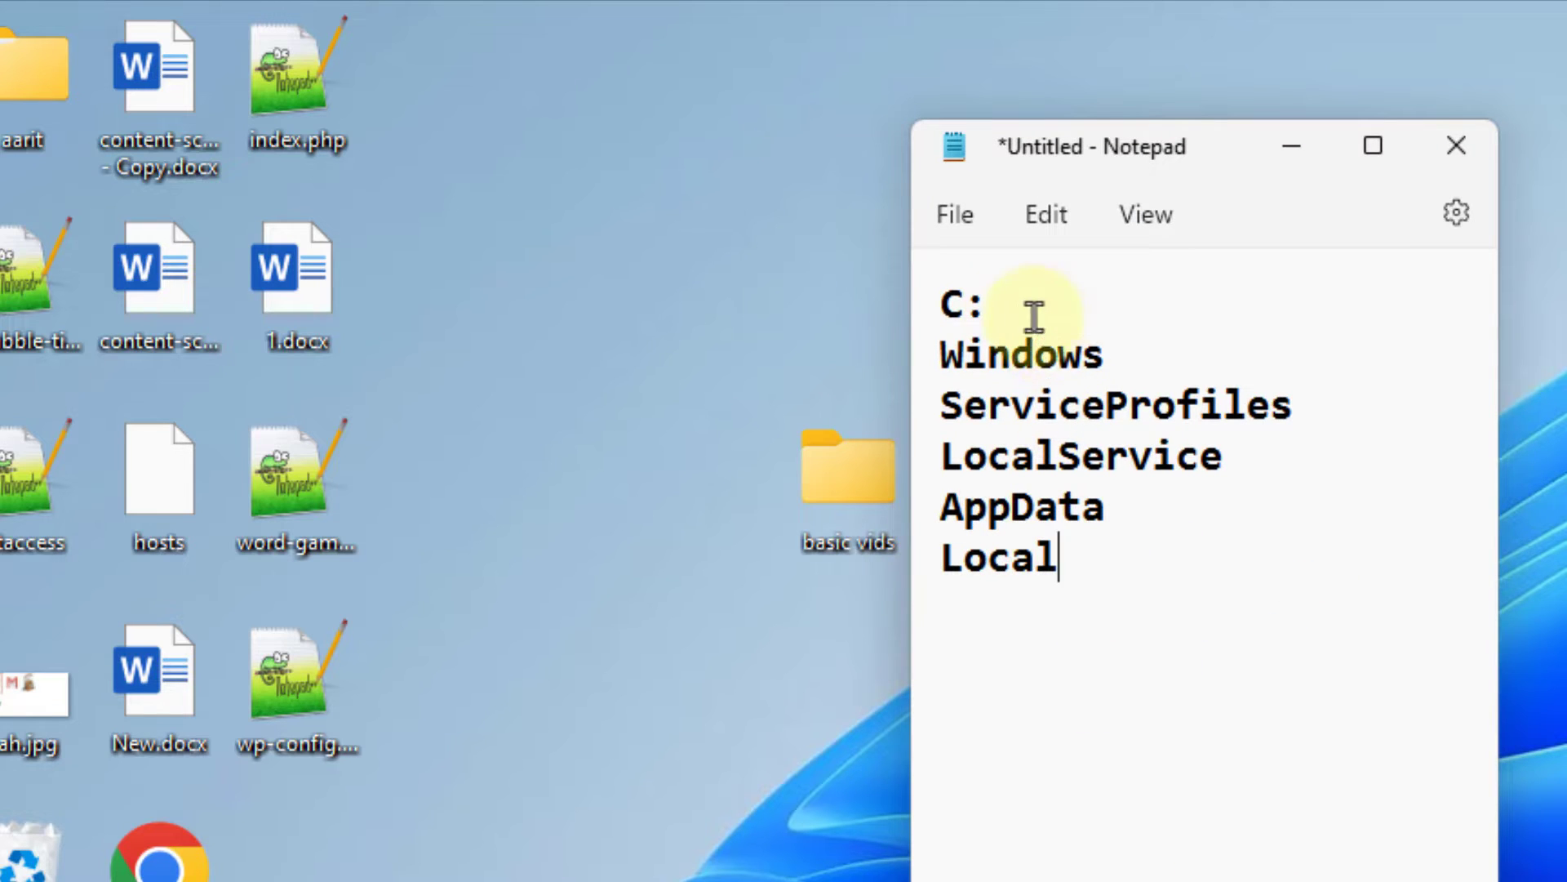
# Select each noted path part in Notepad: C:, Windows, ServiceProfiles, LocalService, AppData, Local
pyautogui.doubleClick(1032, 322)
pyautogui.doubleClick(1117, 352)
pyautogui.doubleClick(1341, 402)
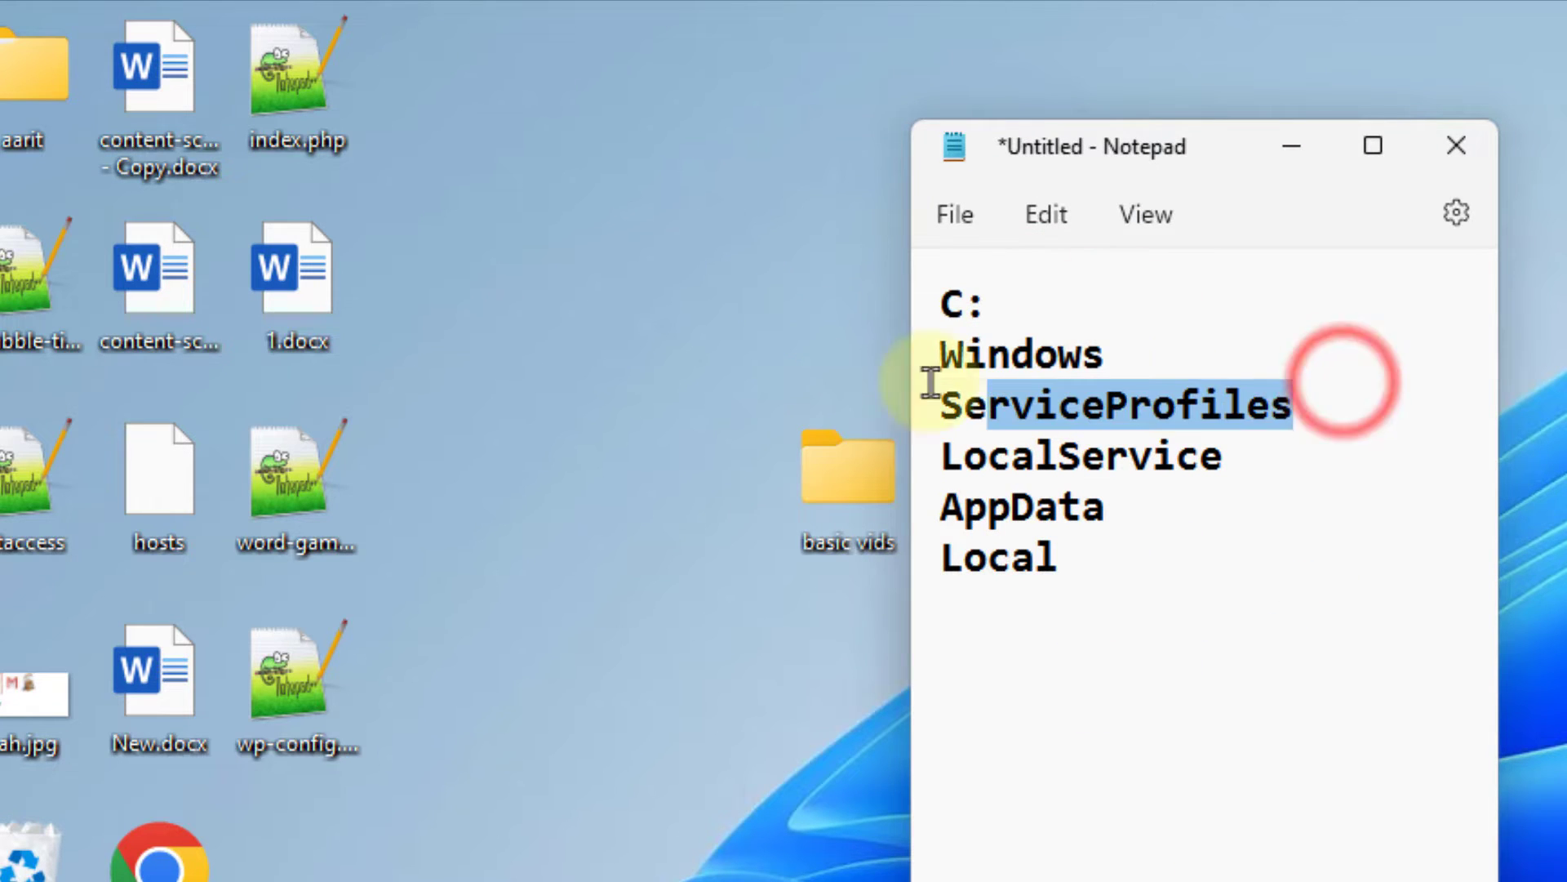
pyautogui.doubleClick(1276, 459)
pyautogui.doubleClick(1151, 514)
pyautogui.doubleClick(1144, 565)
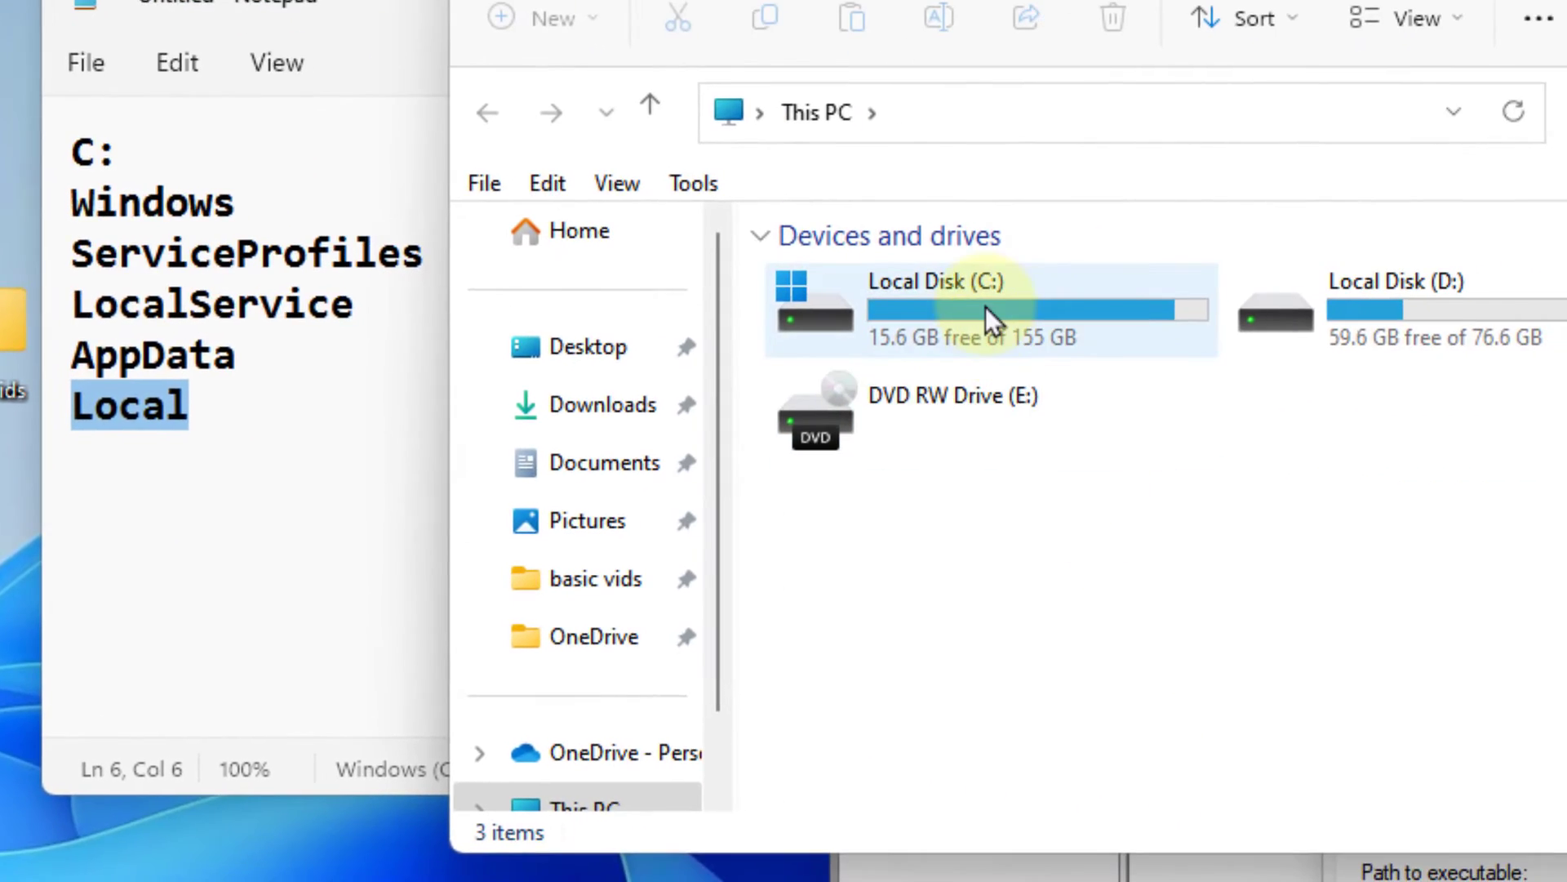
# Open Local Disk (C:) and then its Windows folder
pyautogui.click(985, 308)
pyautogui.doubleClick(986, 308)
pyautogui.click(814, 465)
pyautogui.press('w')
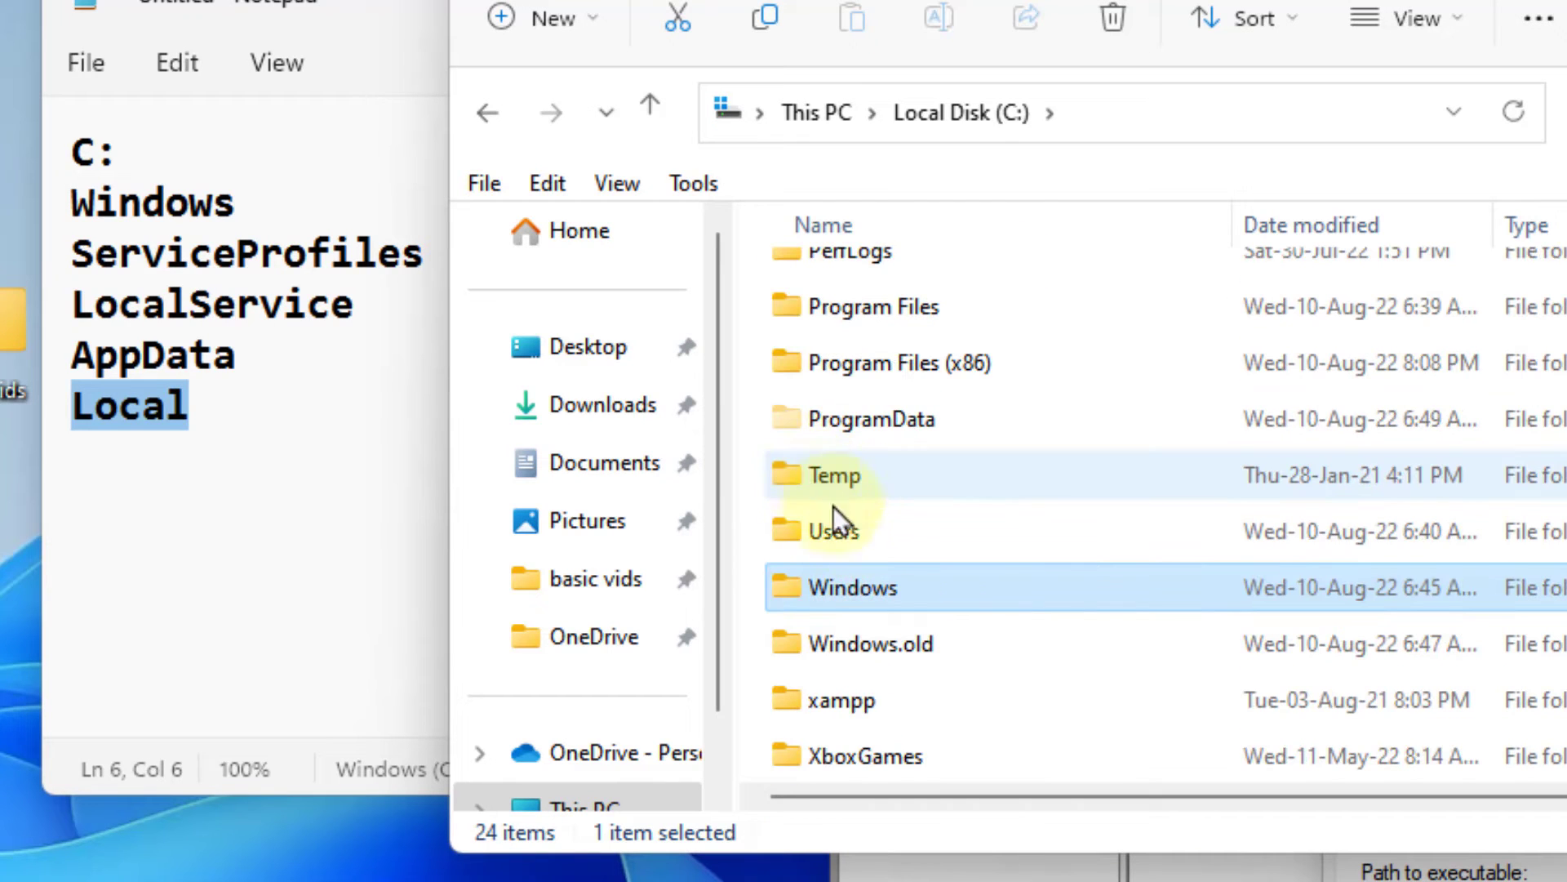
pyautogui.doubleClick(903, 605)
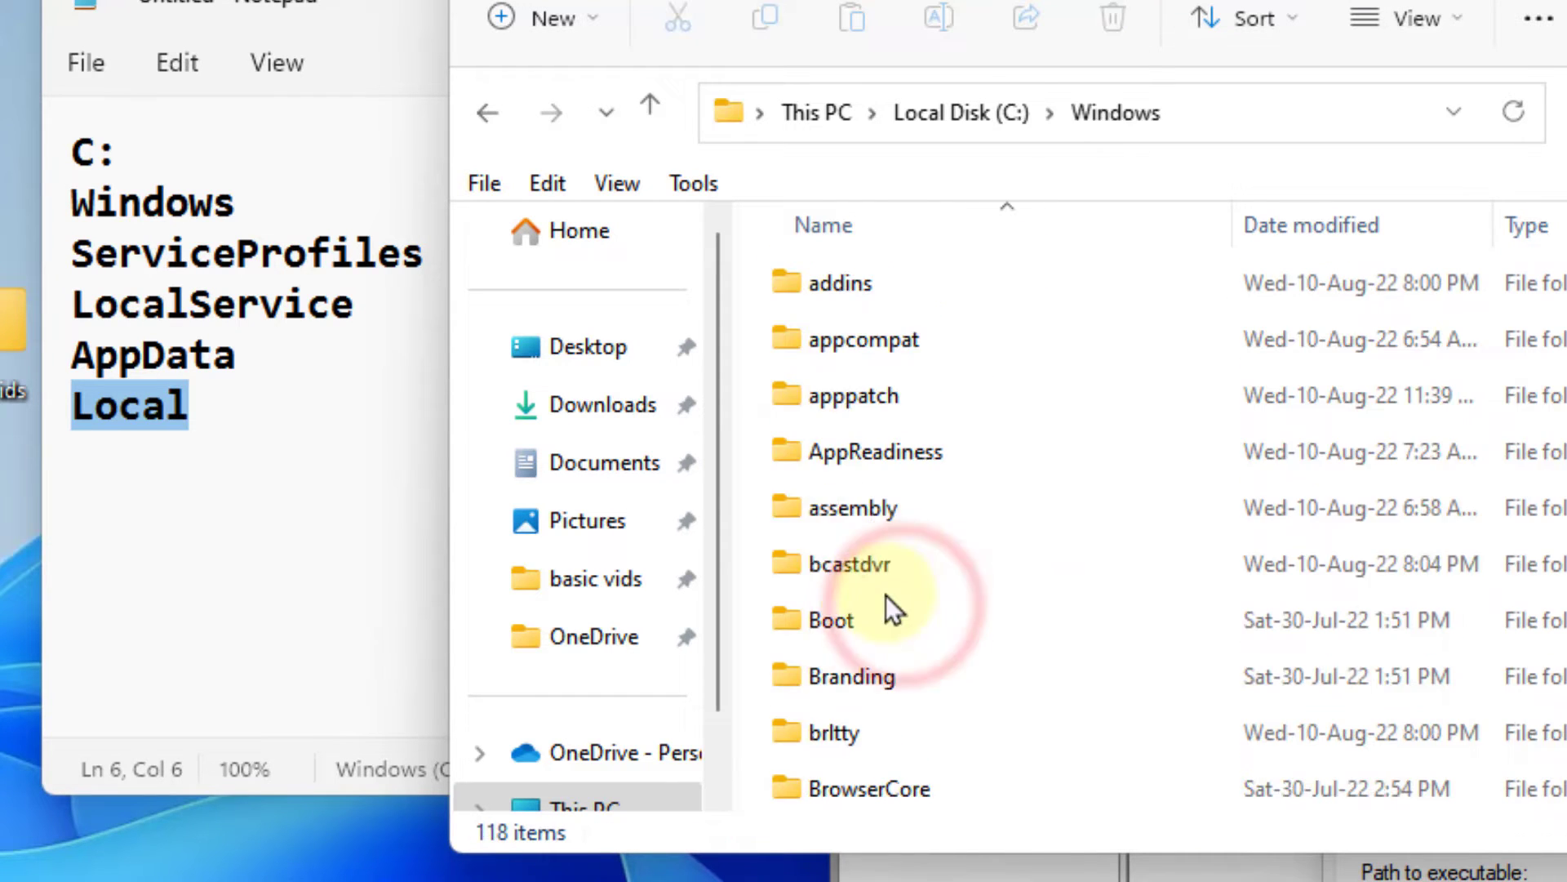
# Go through ServiceProfiles, LocalService and AppData into the Local folder
pyautogui.click(812, 451)
pyautogui.write('ser')
pyautogui.click(931, 456)
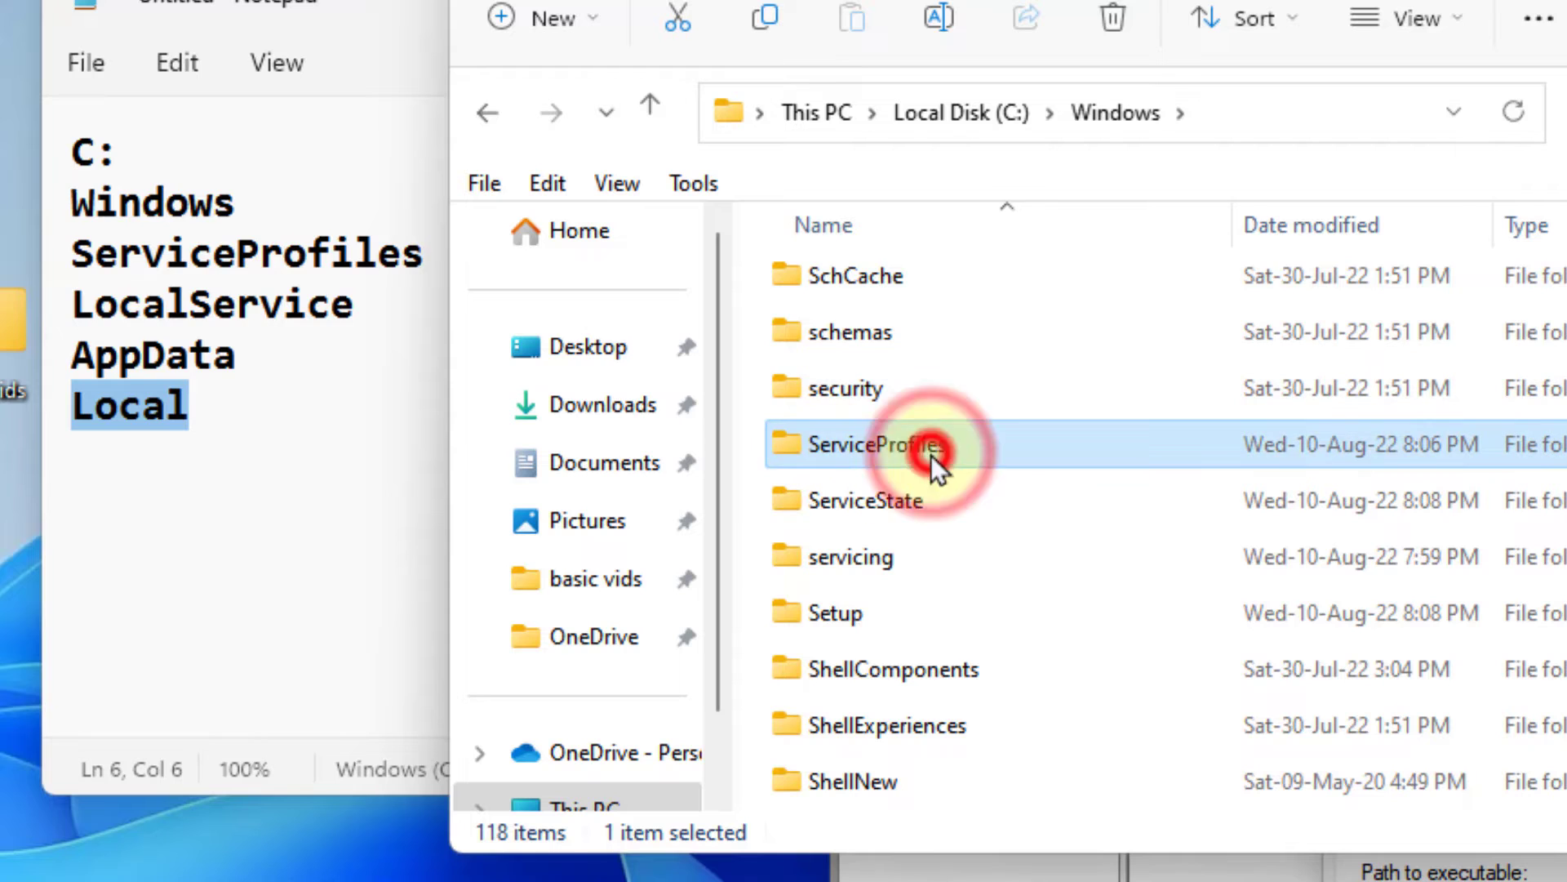
pyautogui.doubleClick(931, 454)
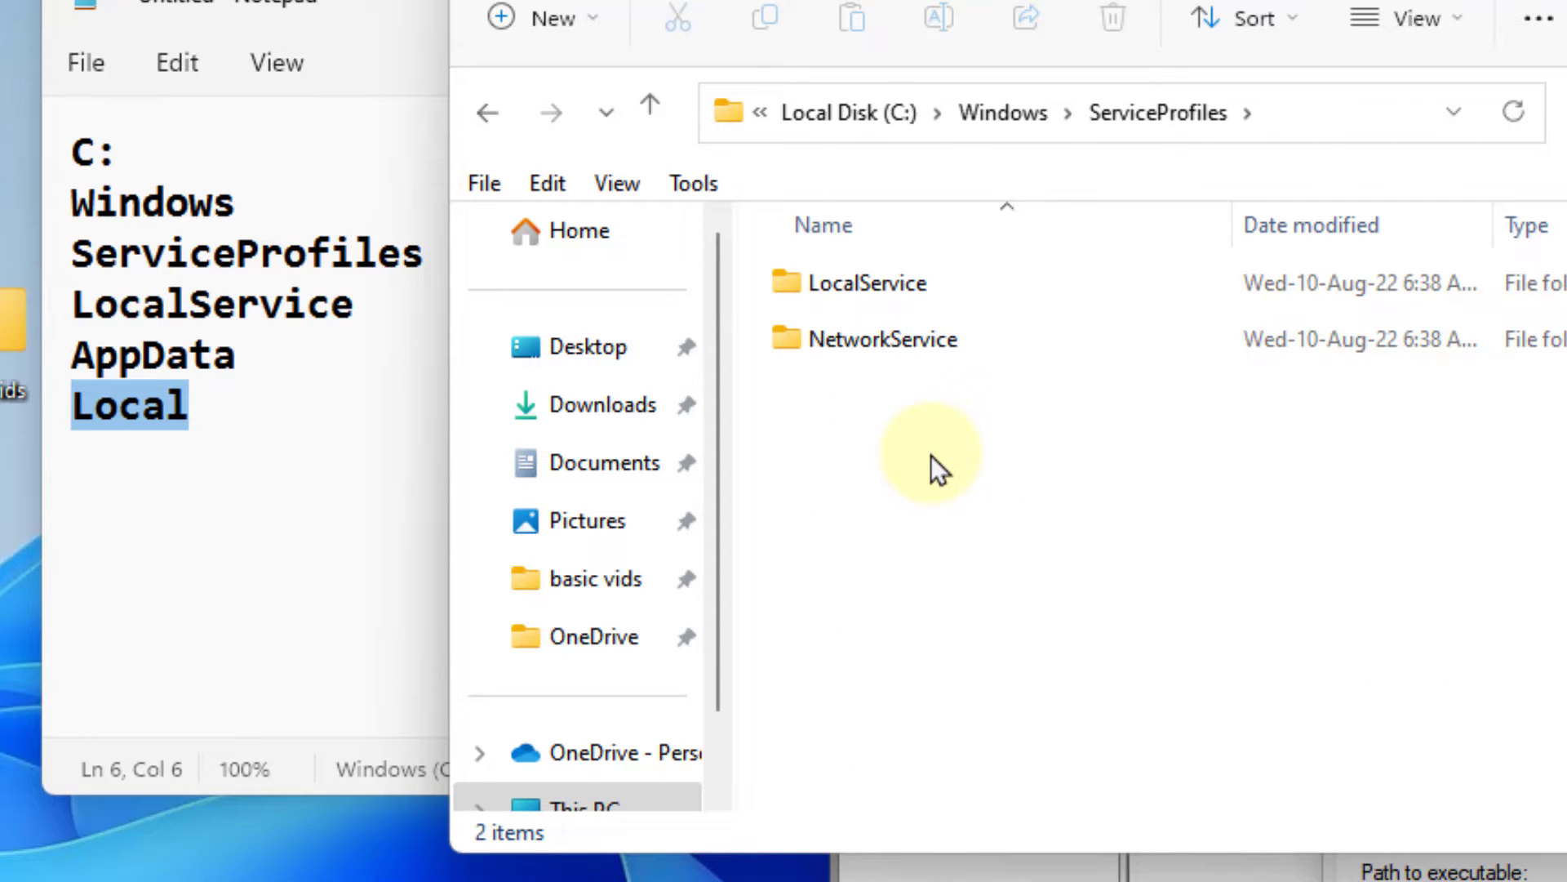
pyautogui.doubleClick(849, 290)
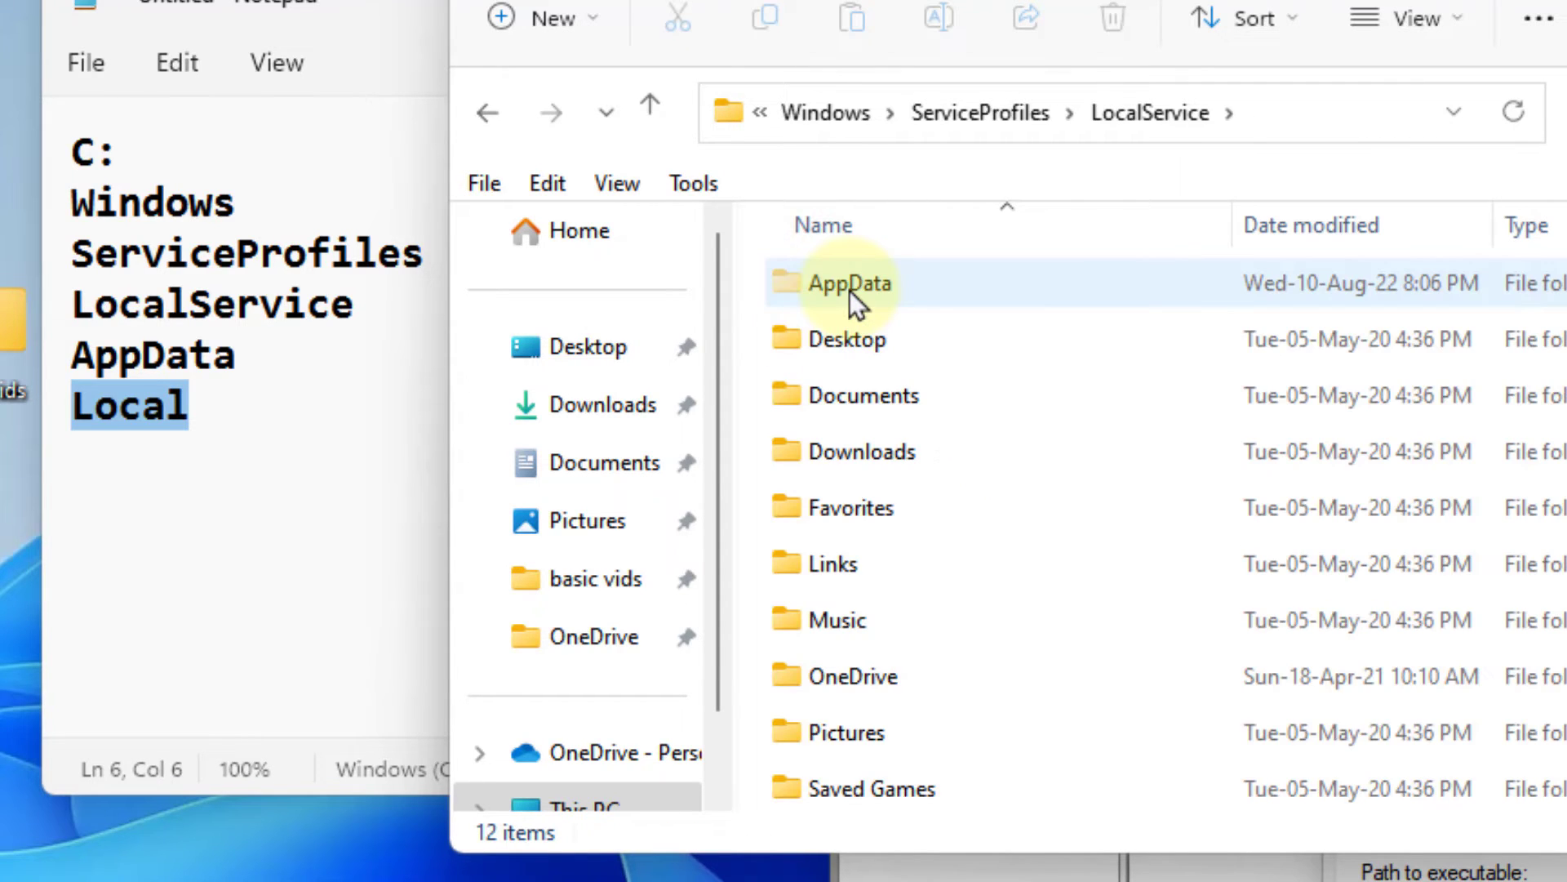
pyautogui.click(831, 331)
pyautogui.write('a')
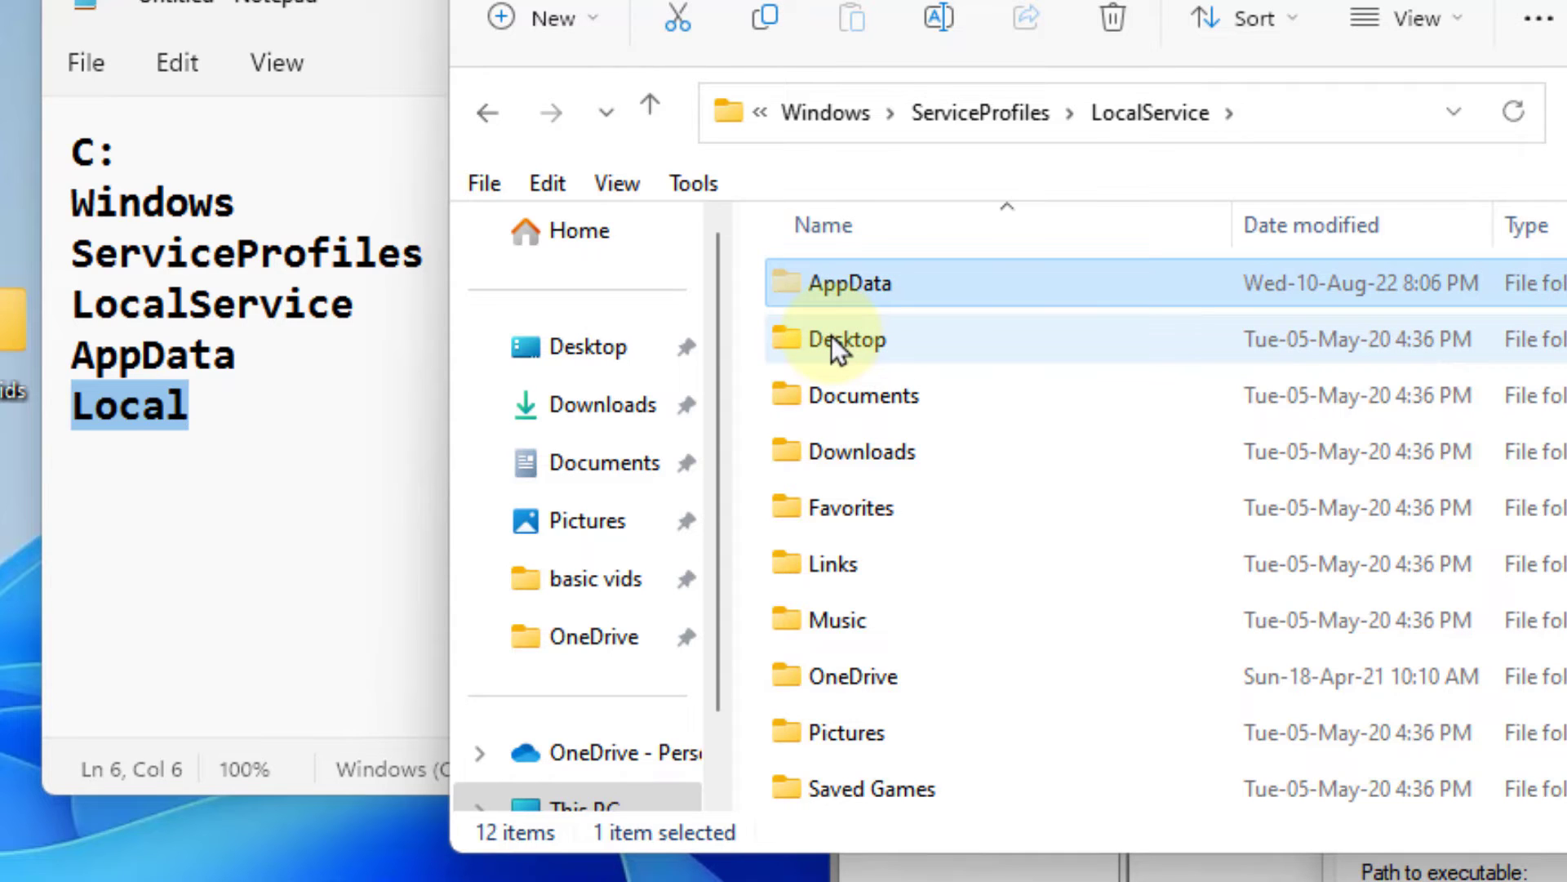
pyautogui.doubleClick(882, 307)
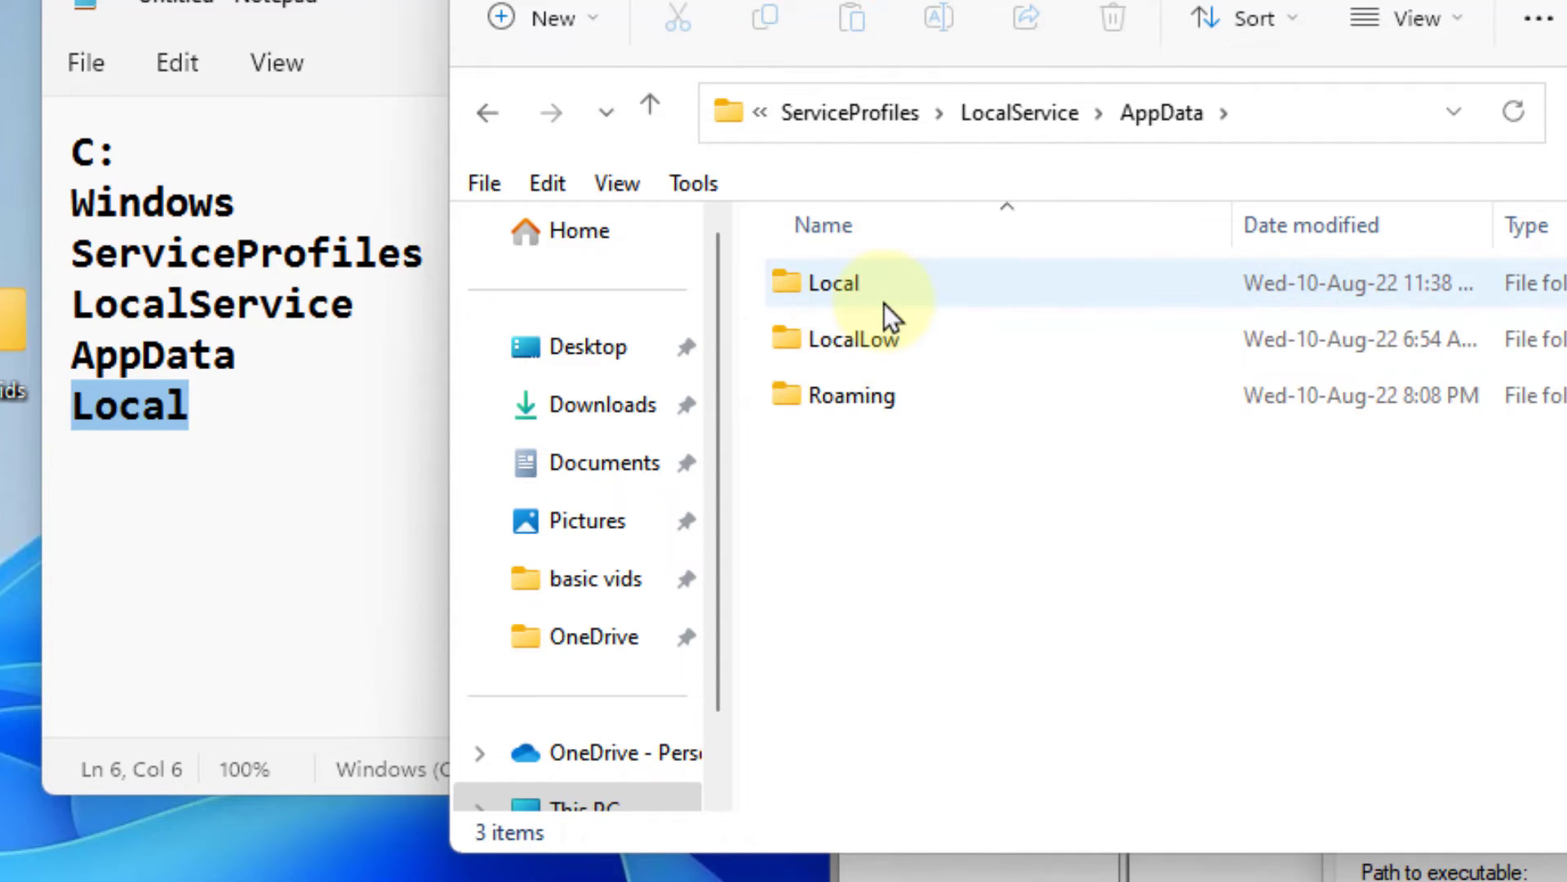
pyautogui.doubleClick(849, 283)
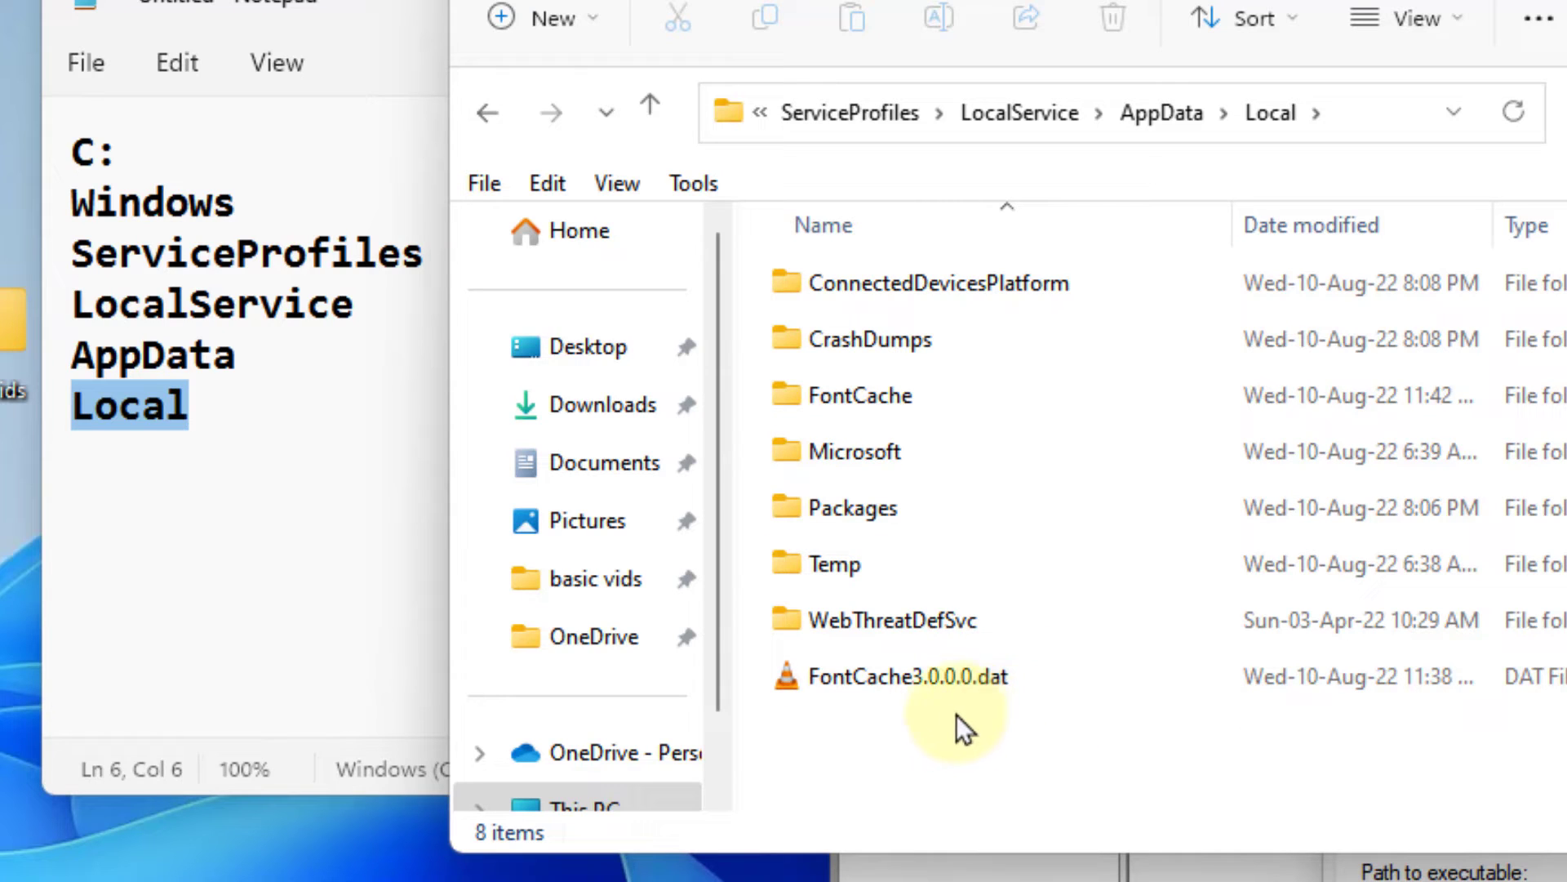
# Delete FontCache3.0.0.0.dat, confirming its move to the Recycle Bin
pyautogui.click(883, 689)
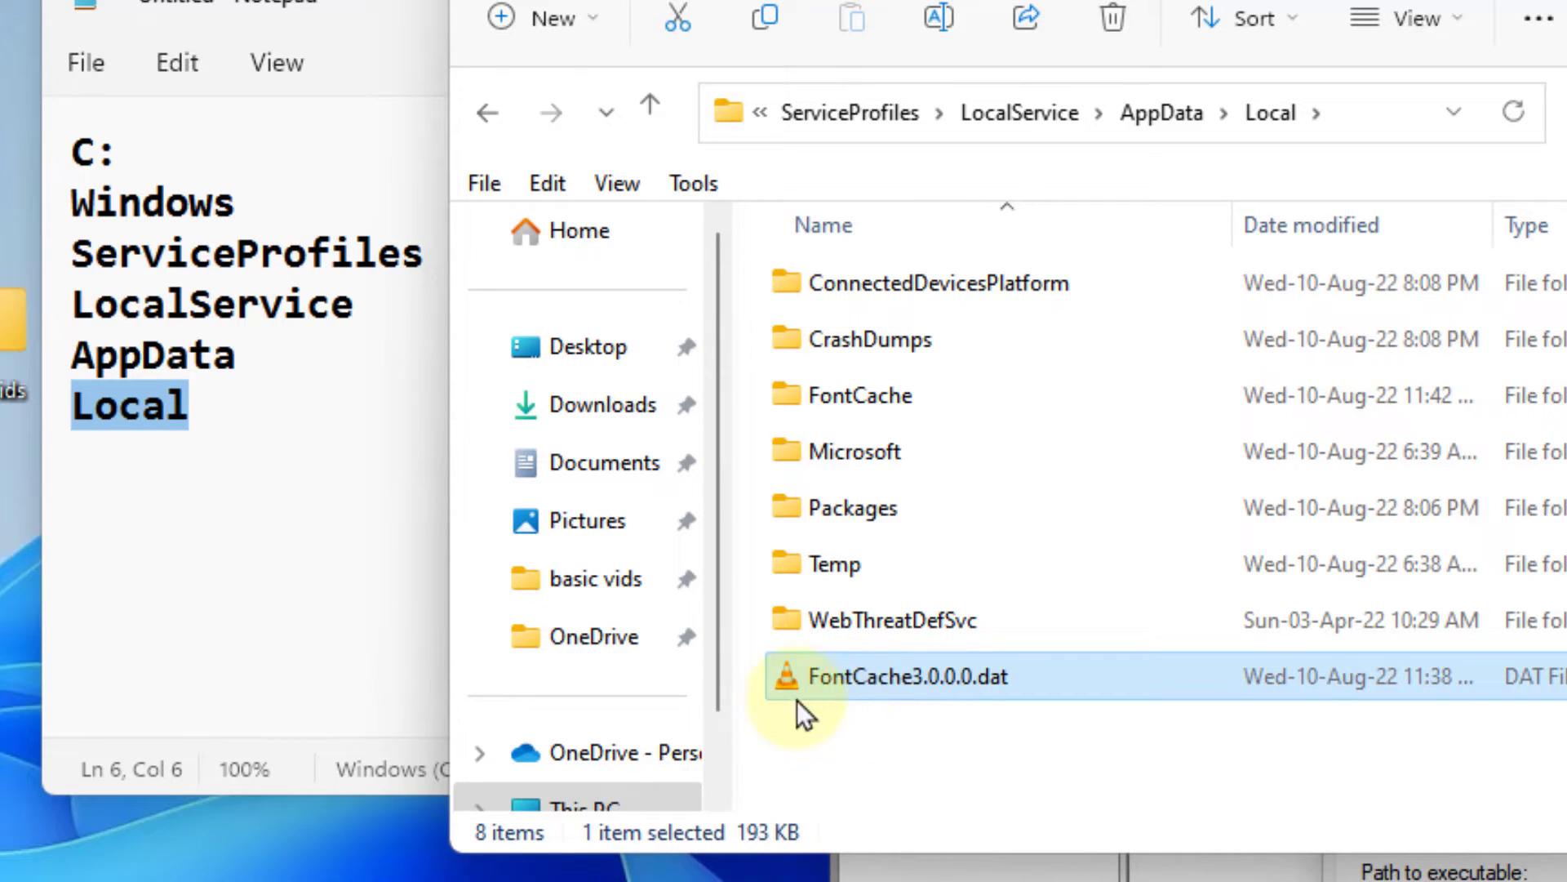
pyautogui.moveTo(907, 677)
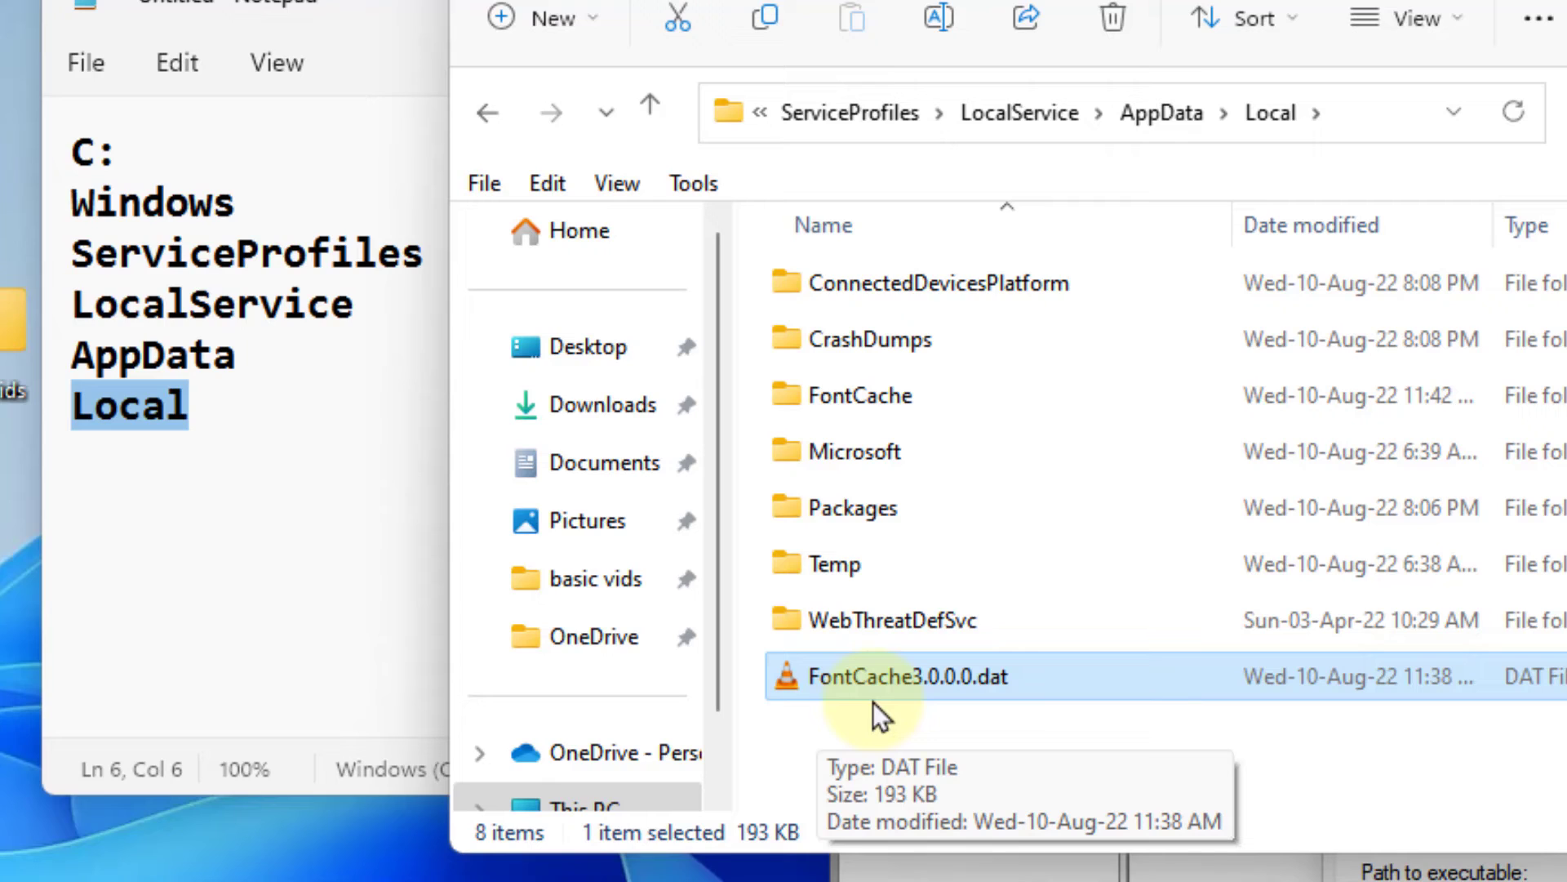
pyautogui.click(873, 729)
pyautogui.click(877, 734)
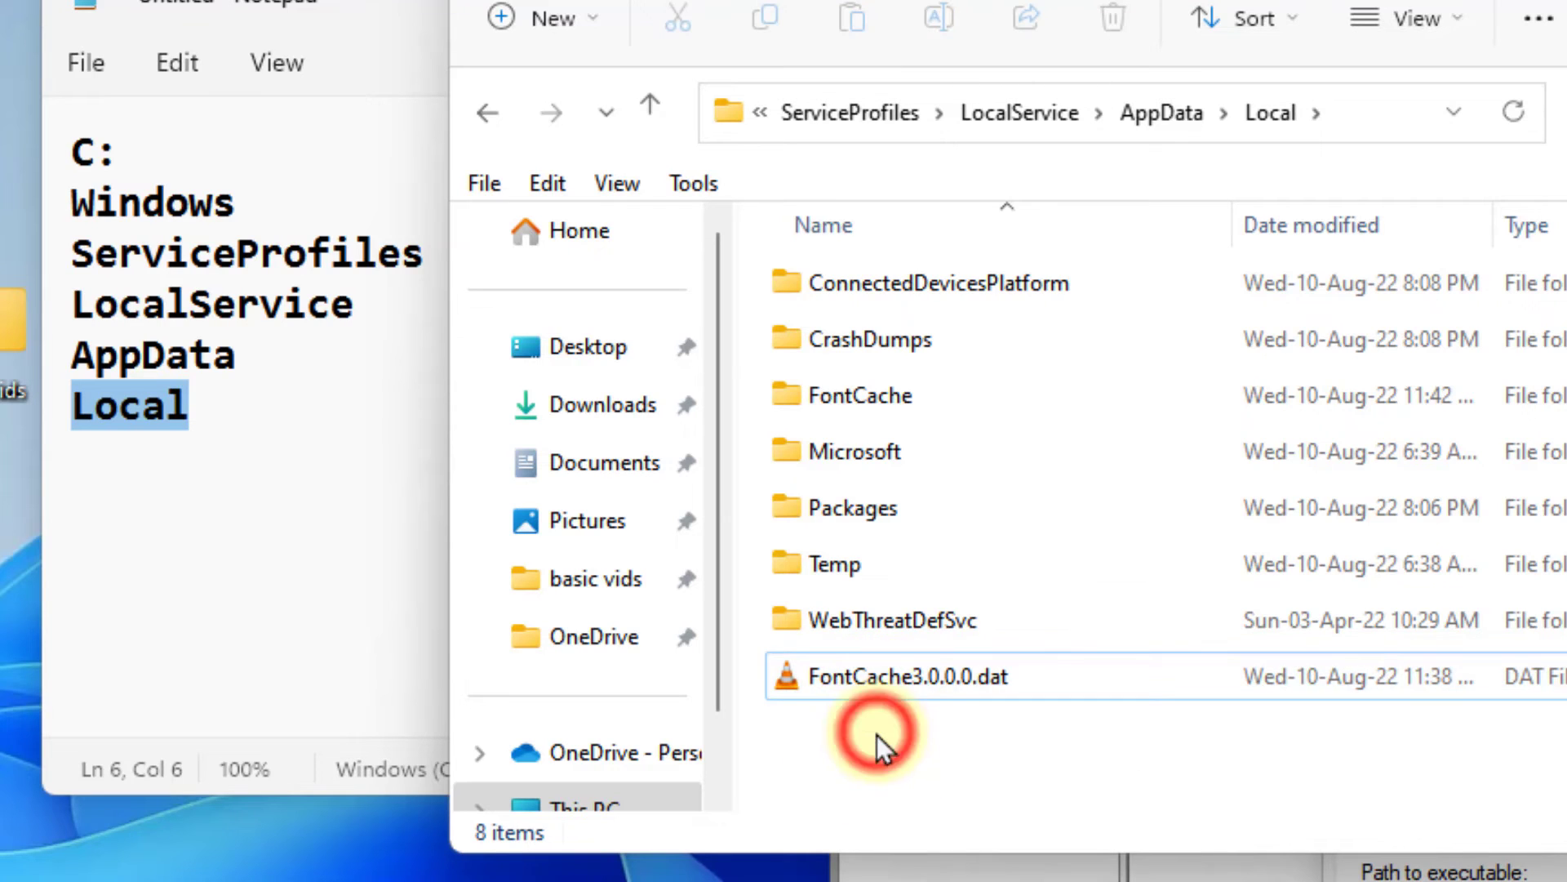
pyautogui.click(838, 695)
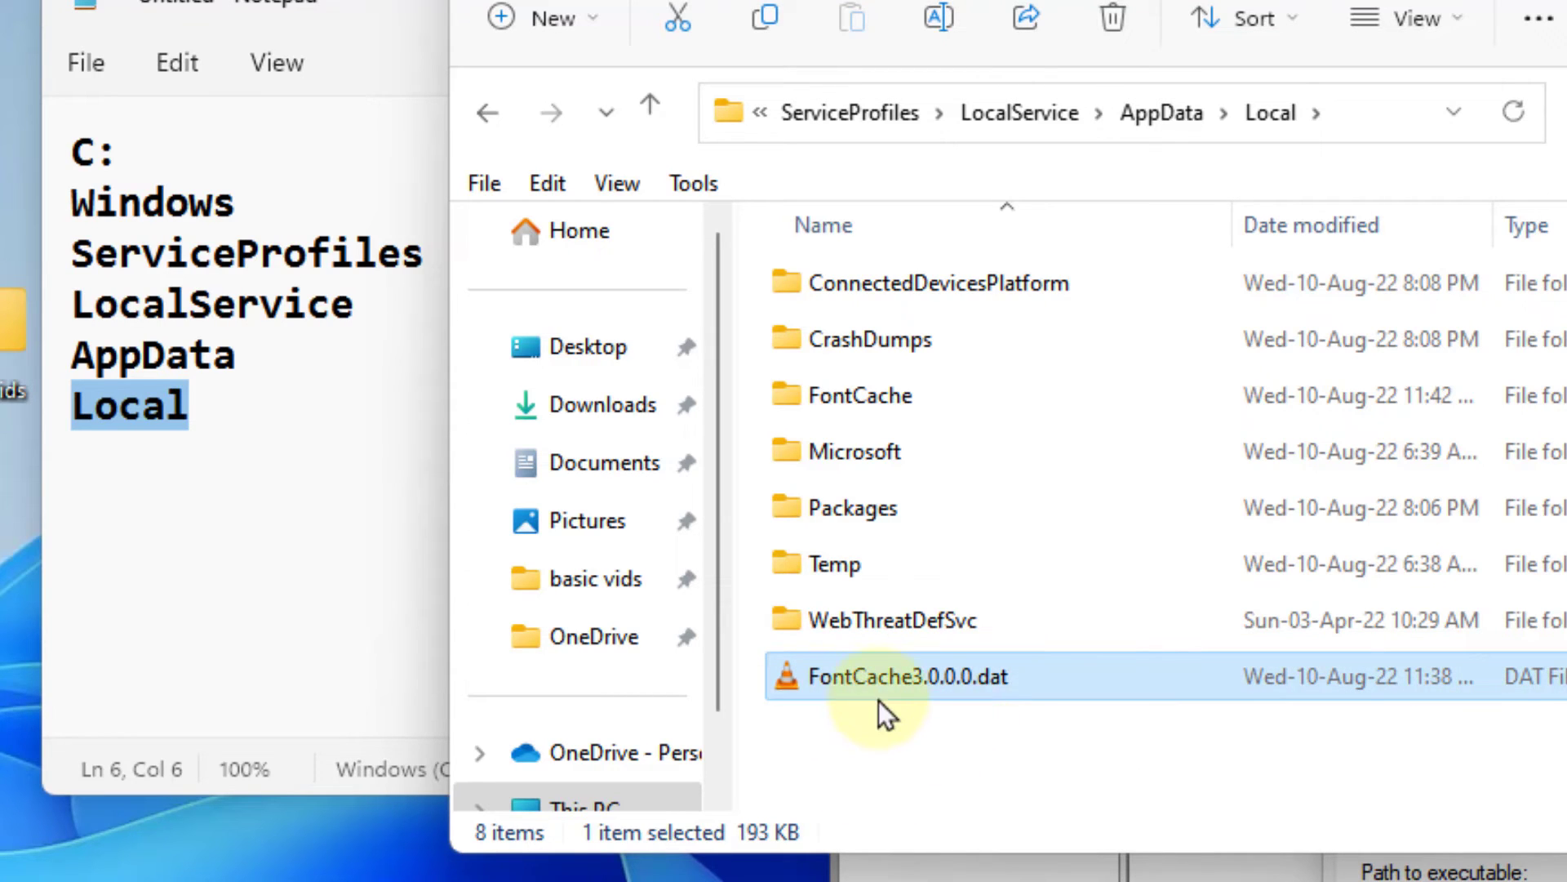
pyautogui.rightClick(927, 694)
pyautogui.click(1262, 732)
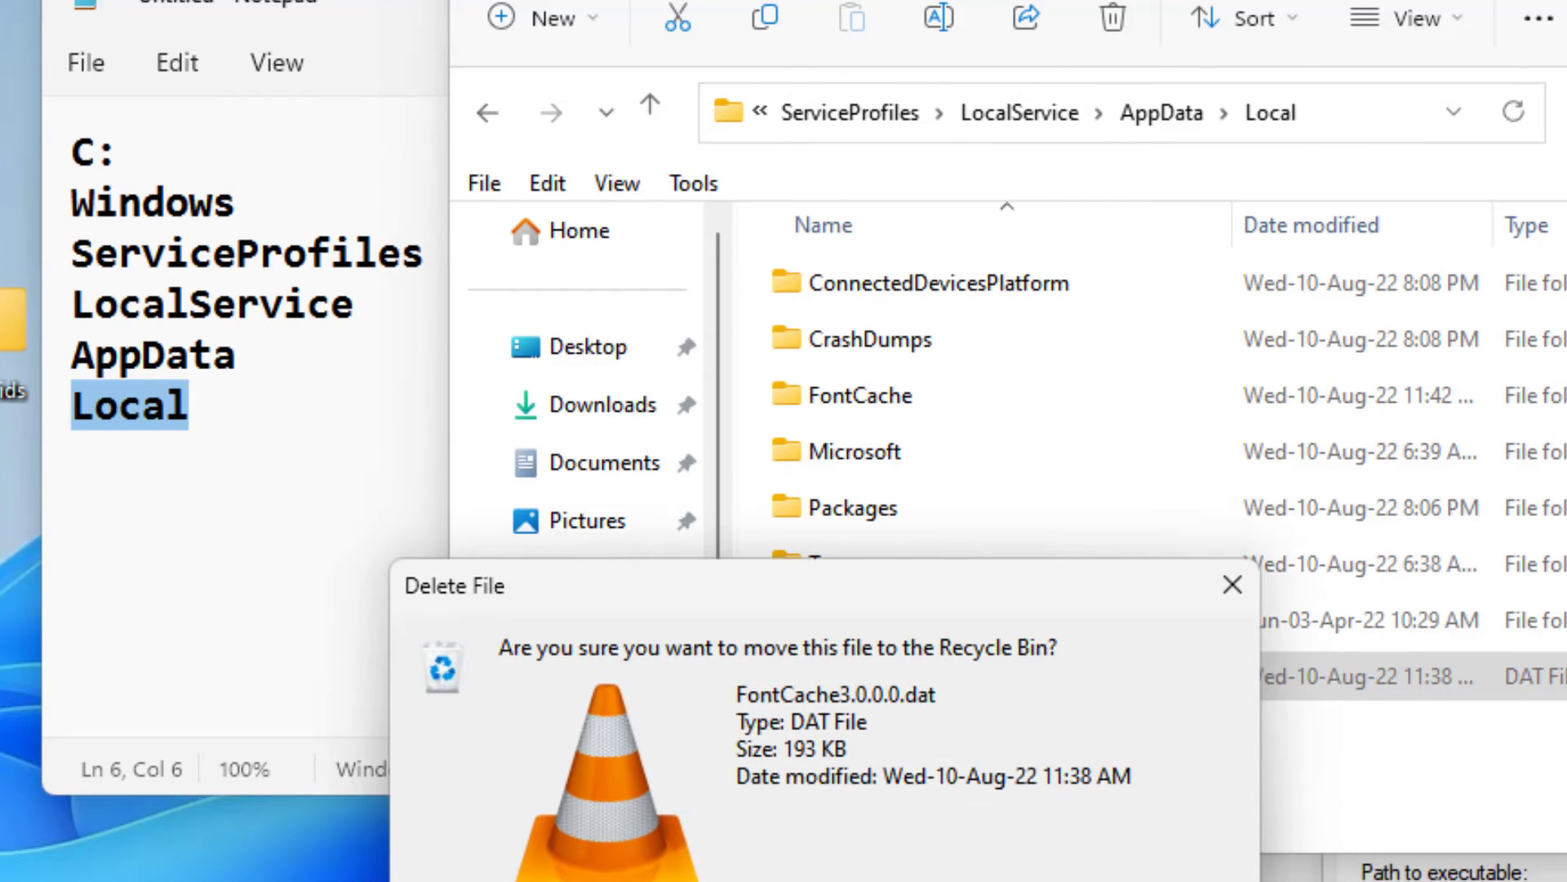
pyautogui.press('Return')
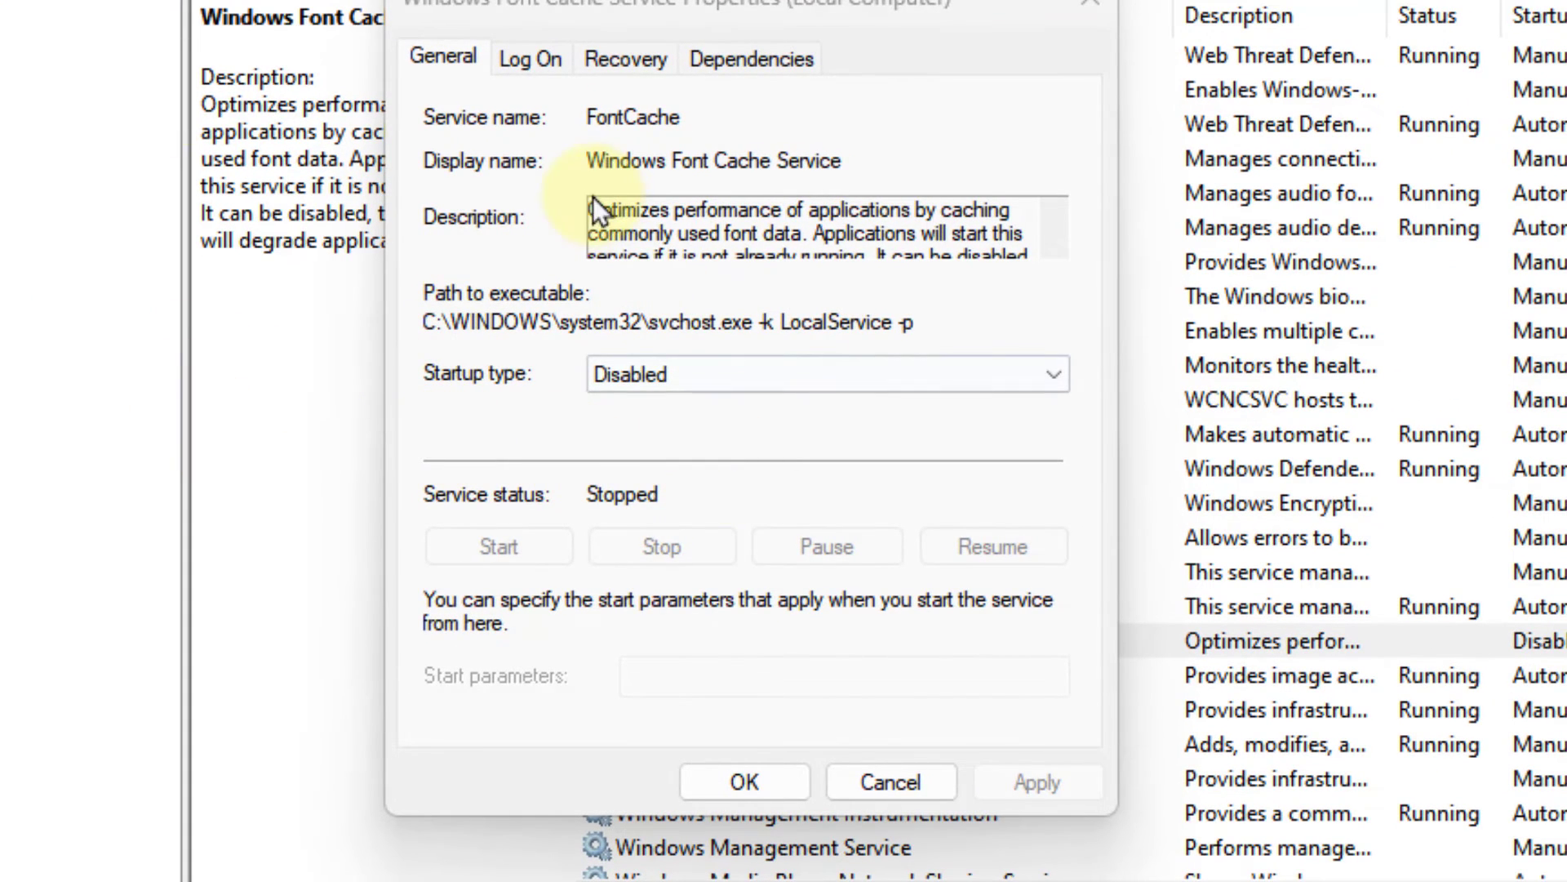
# Set Windows Font Cache Service startup to Automatic, apply, start it, and close Properties
pyautogui.click(476, 190)
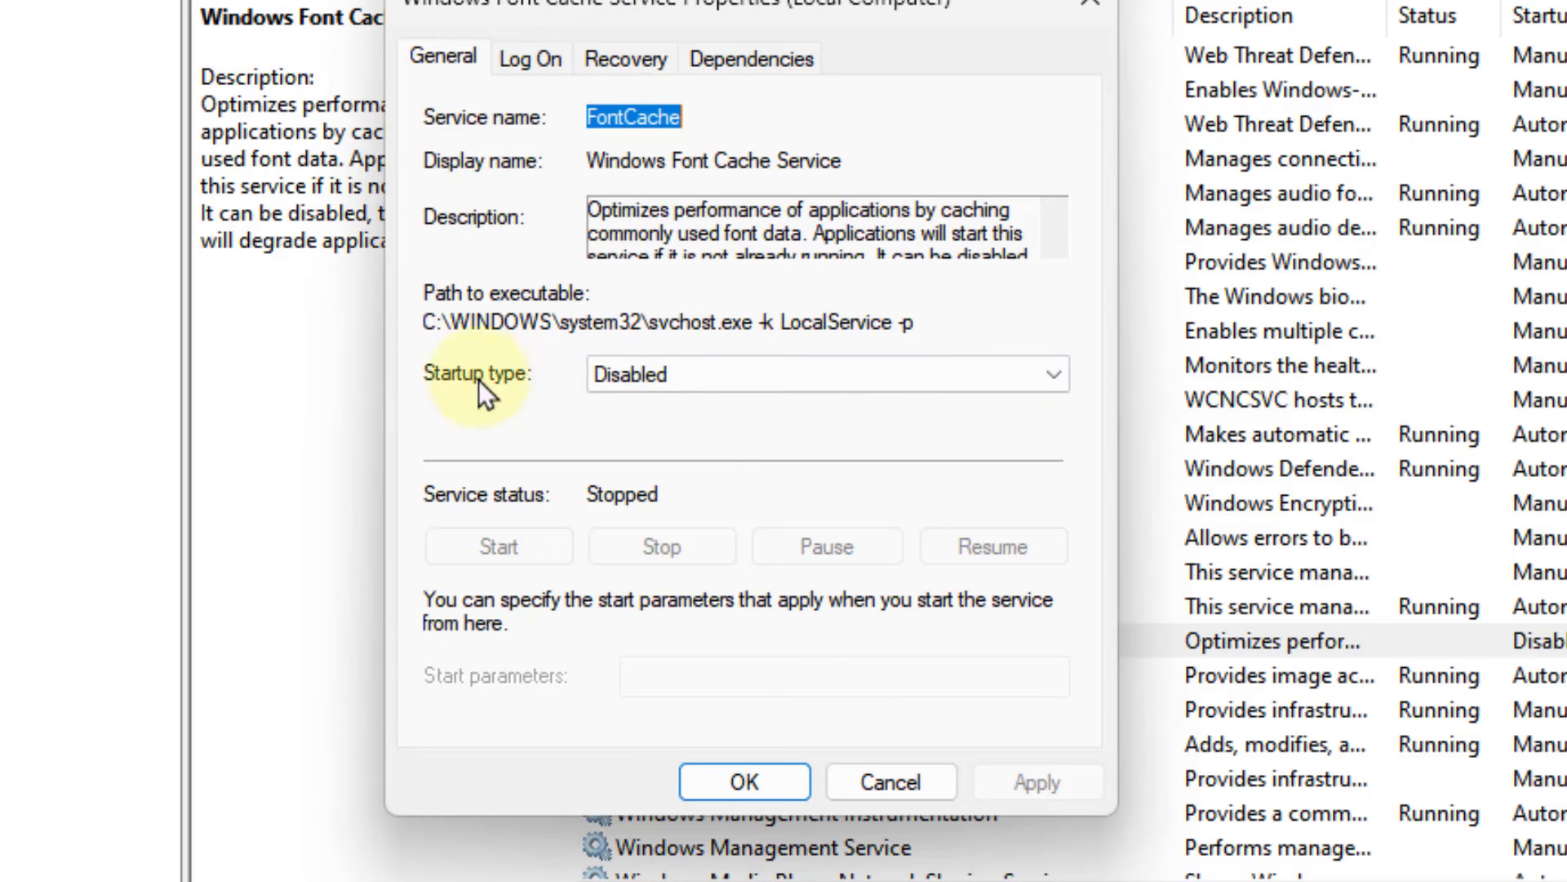
pyautogui.click(679, 390)
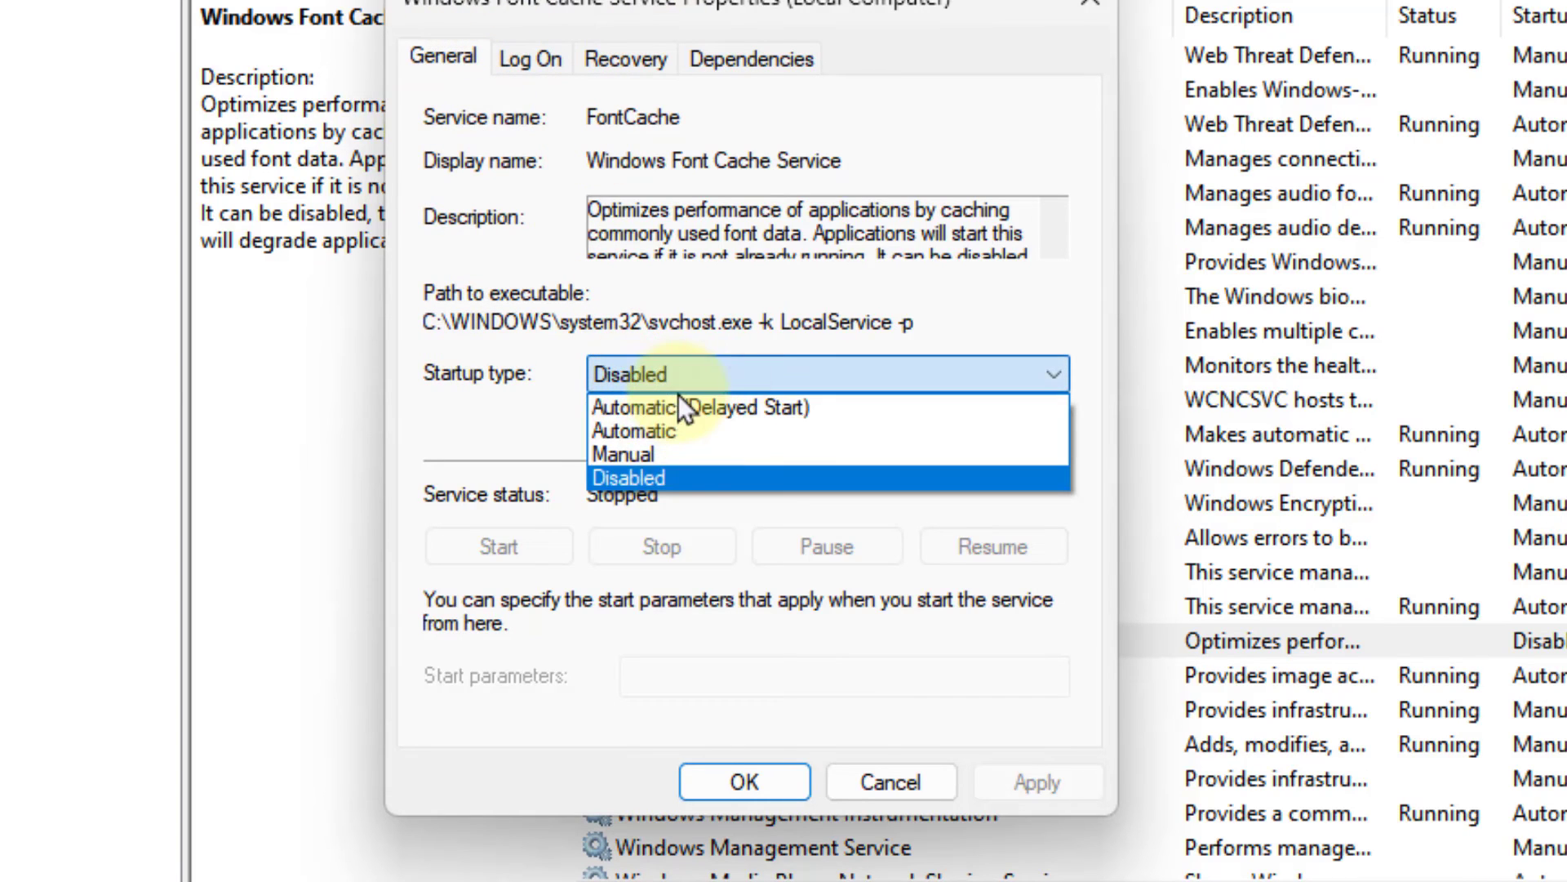
pyautogui.click(664, 432)
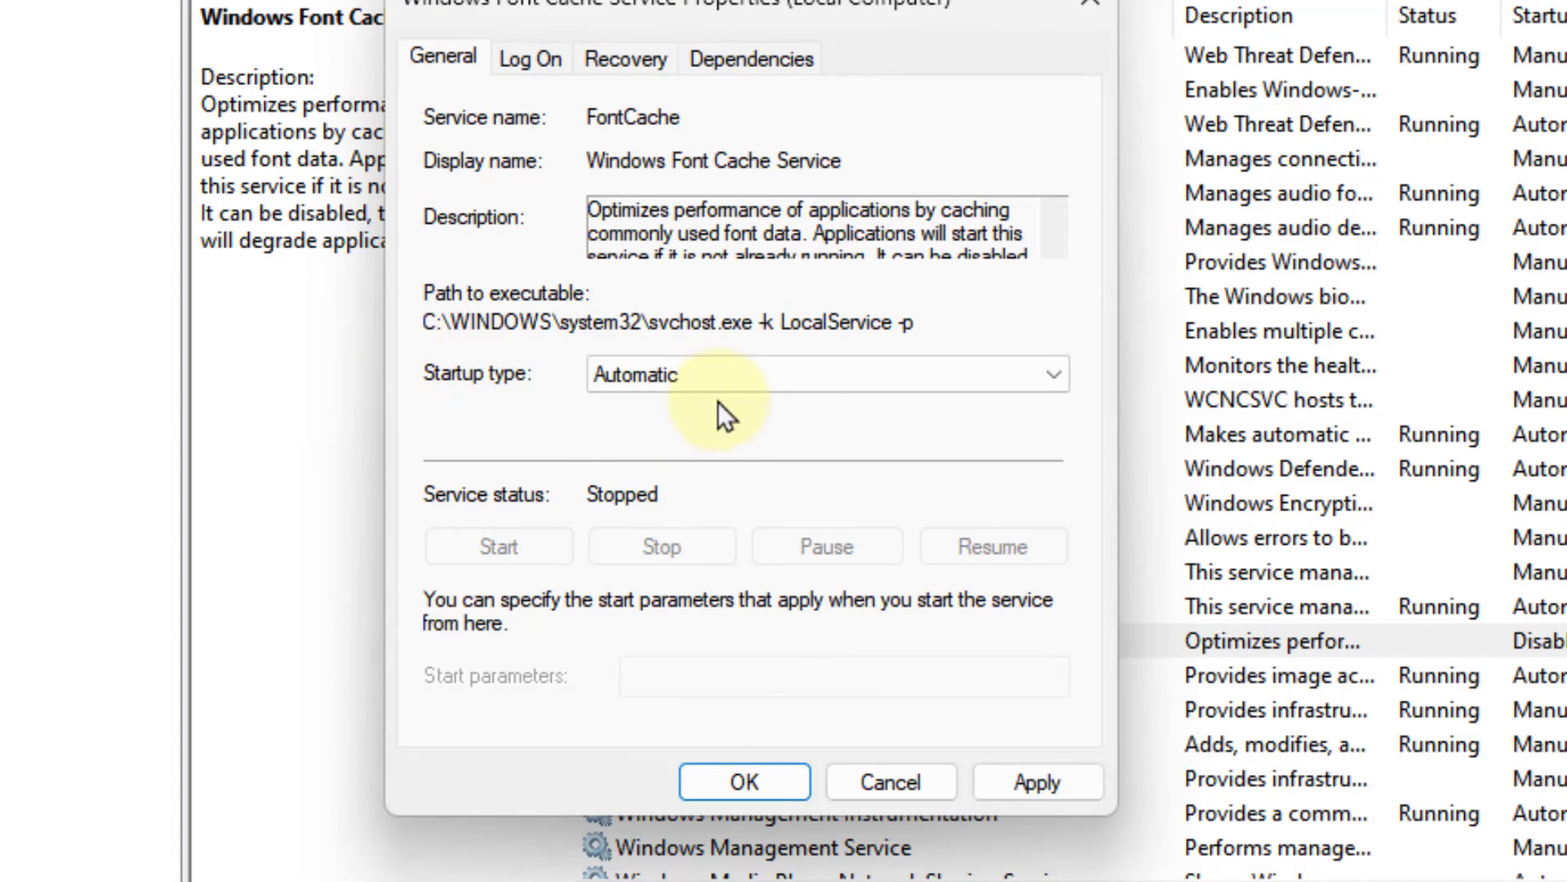
pyautogui.click(992, 790)
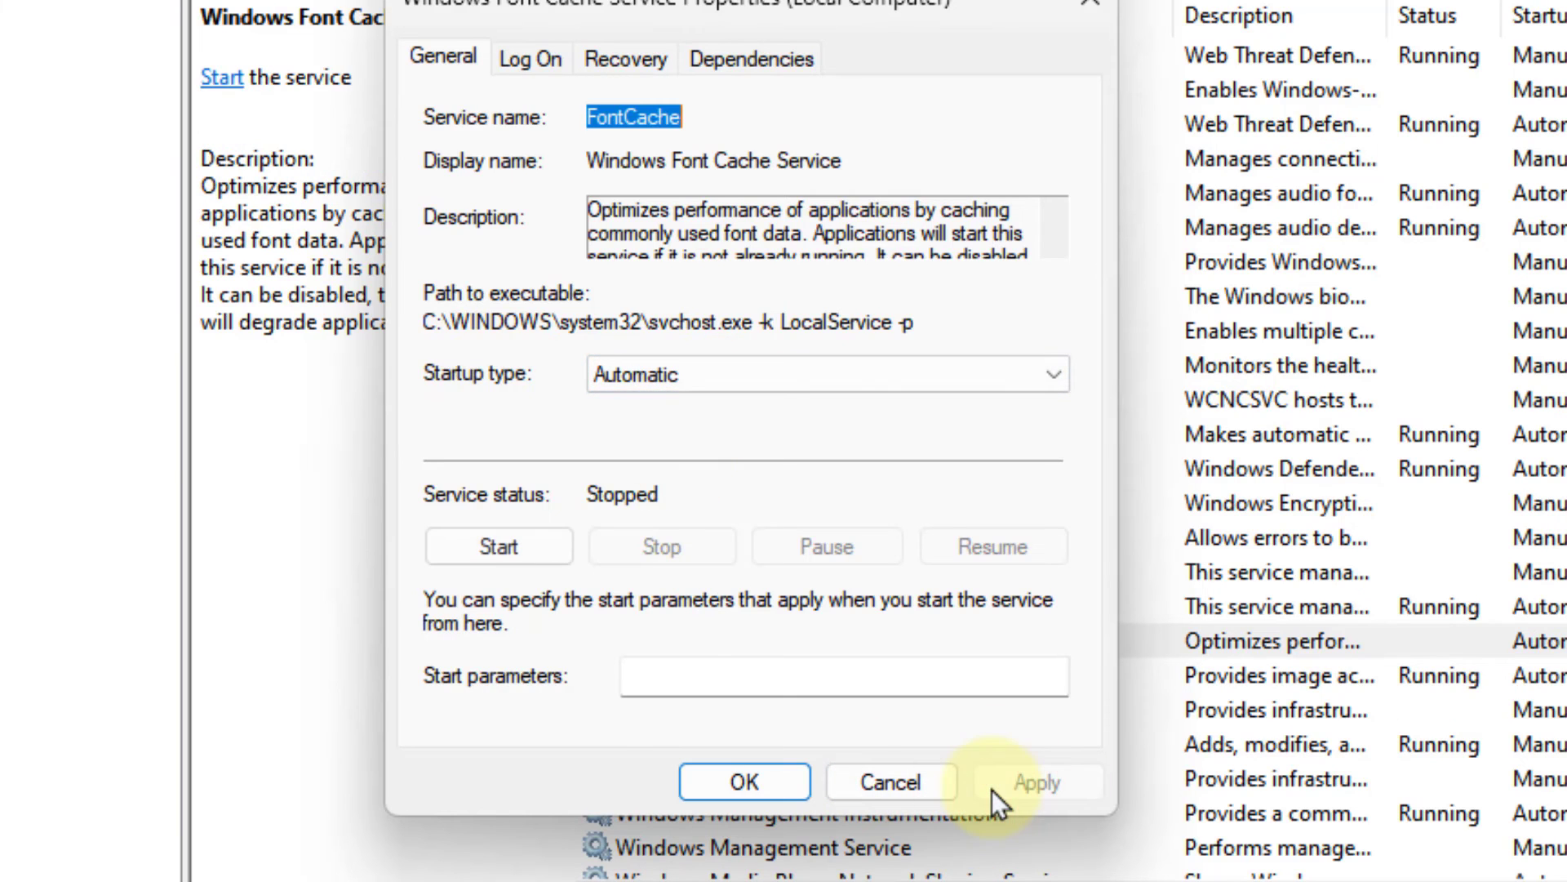
pyautogui.click(495, 560)
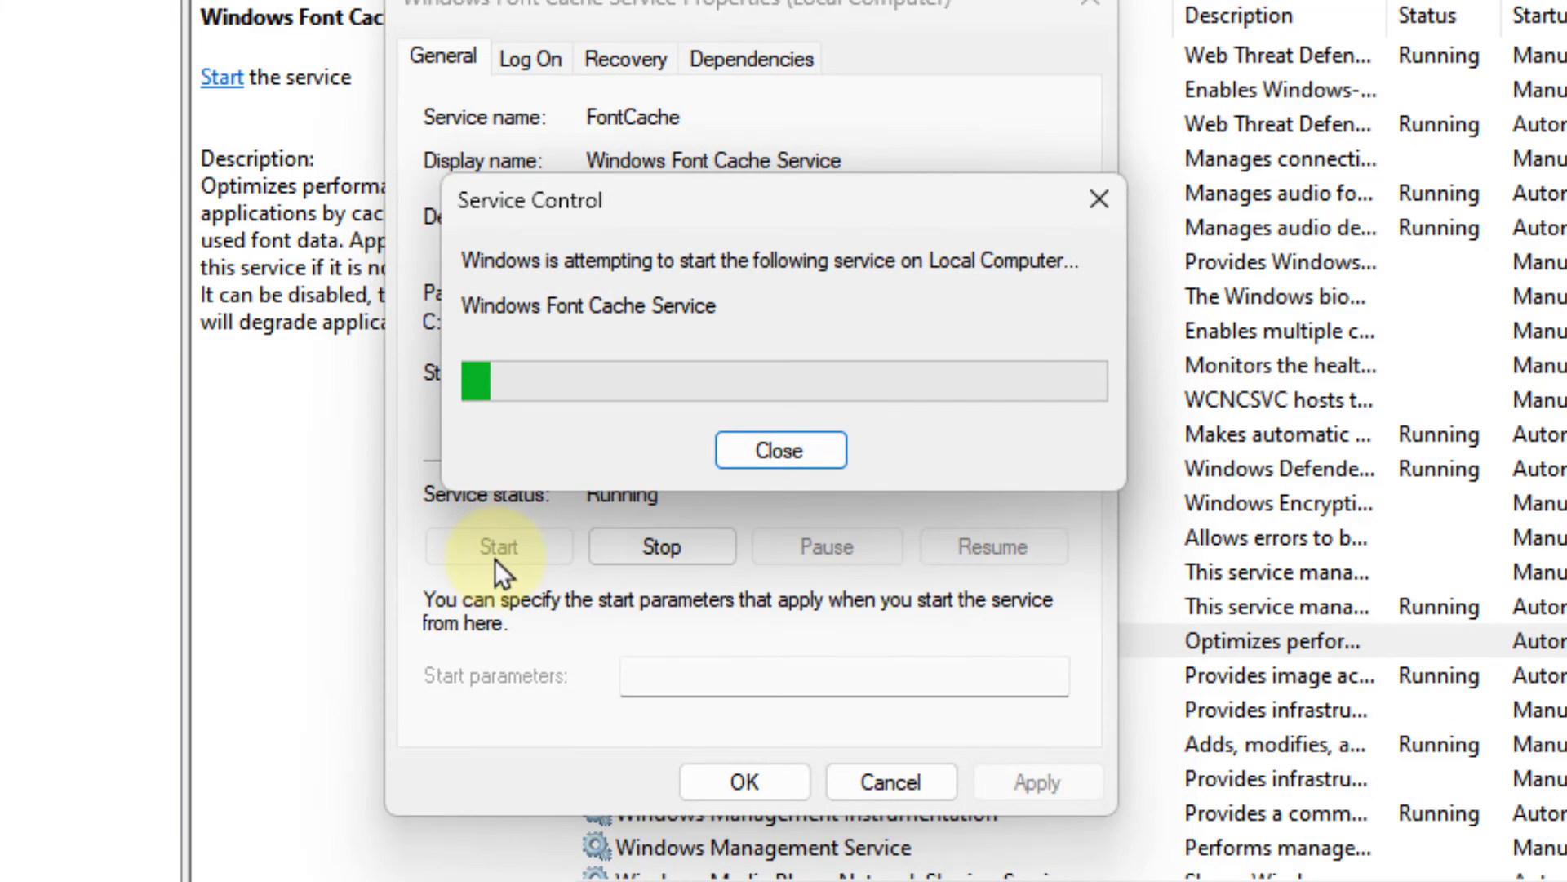
pyautogui.click(781, 773)
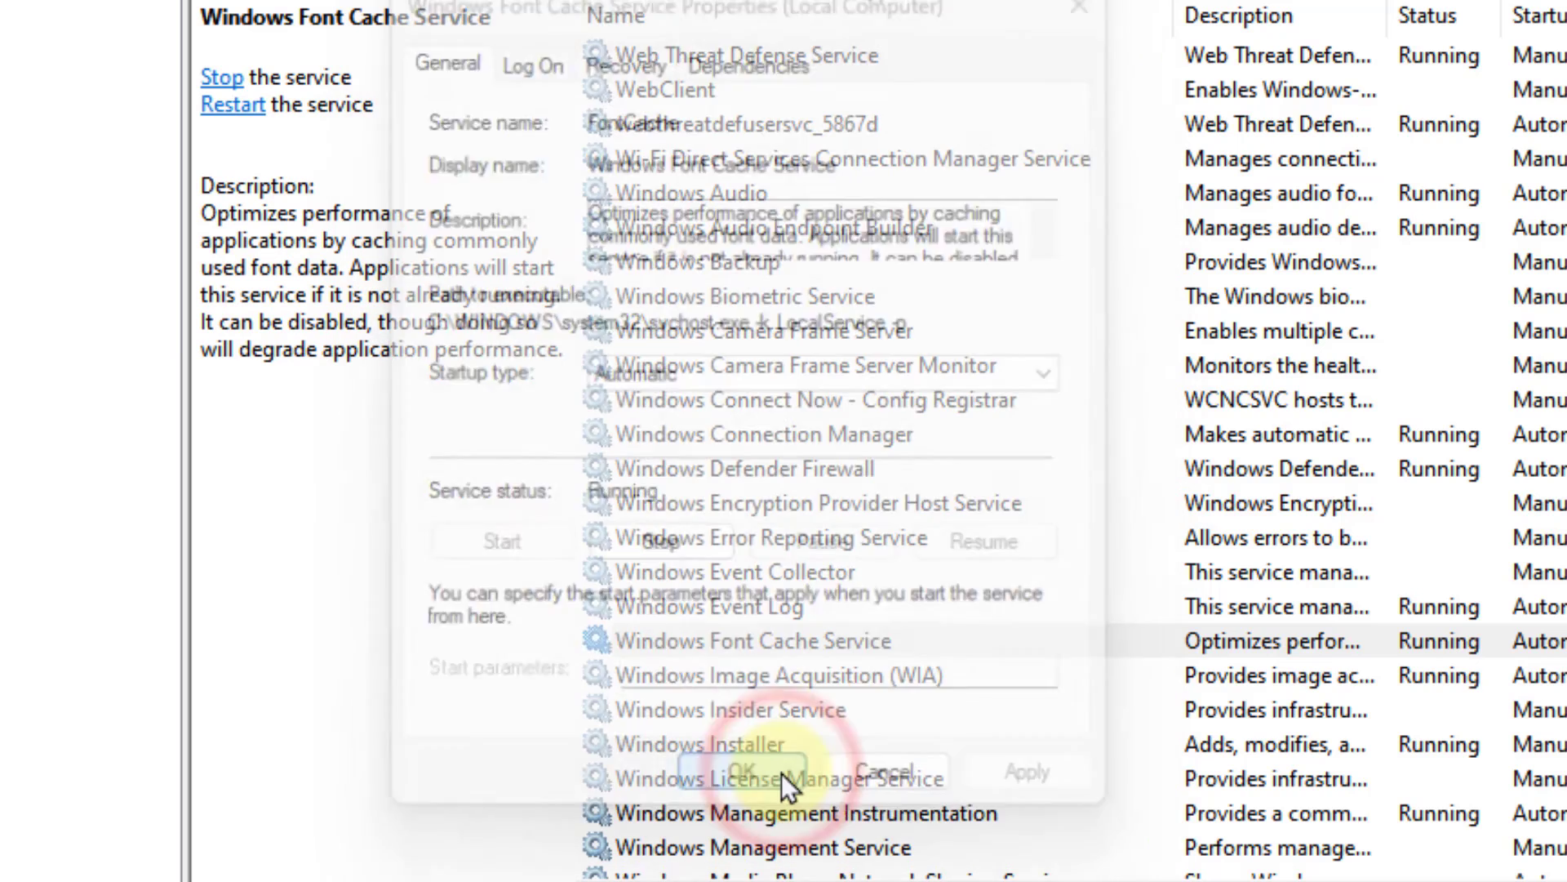